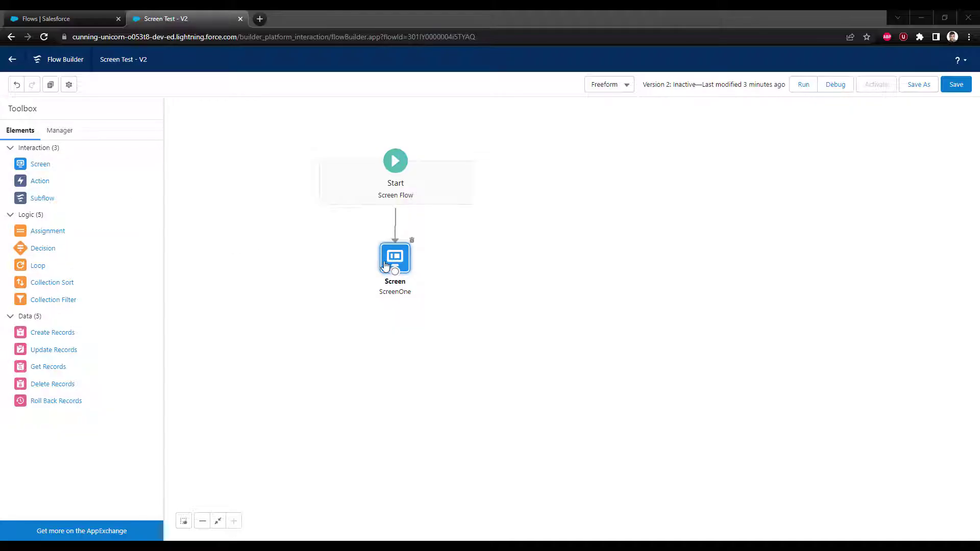
Open the ScreenOne screen and drop a Lookup component onto it.
click(390, 264)
click(390, 264)
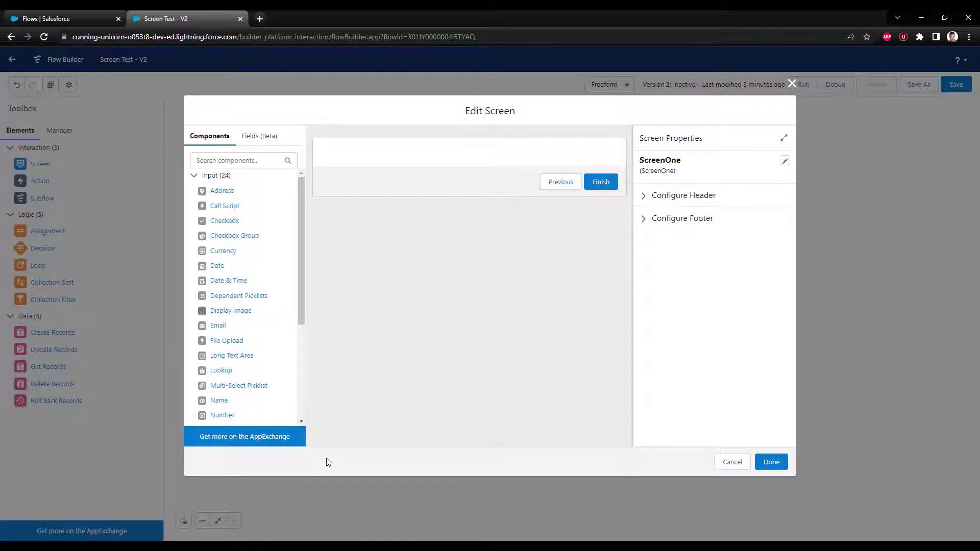
drag(224, 371, 431, 155)
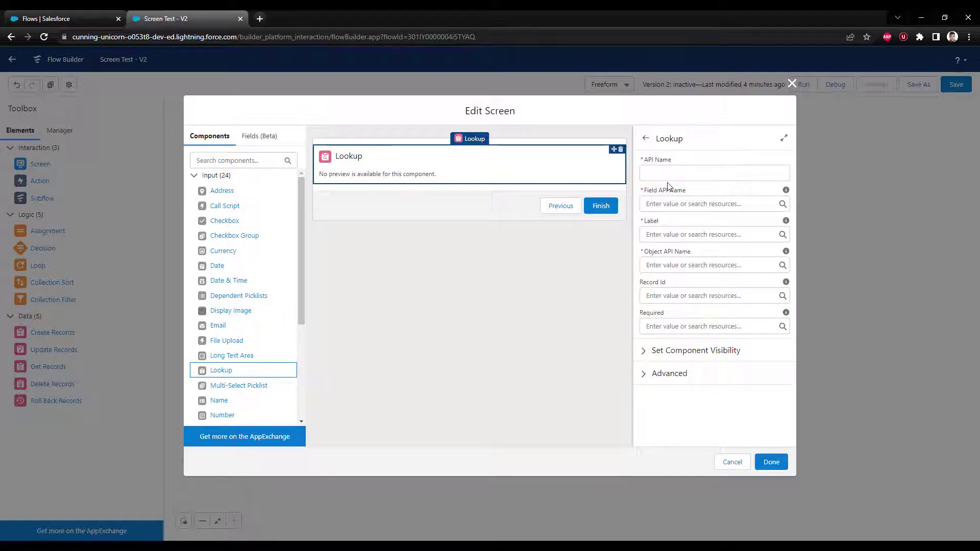
click(678, 169)
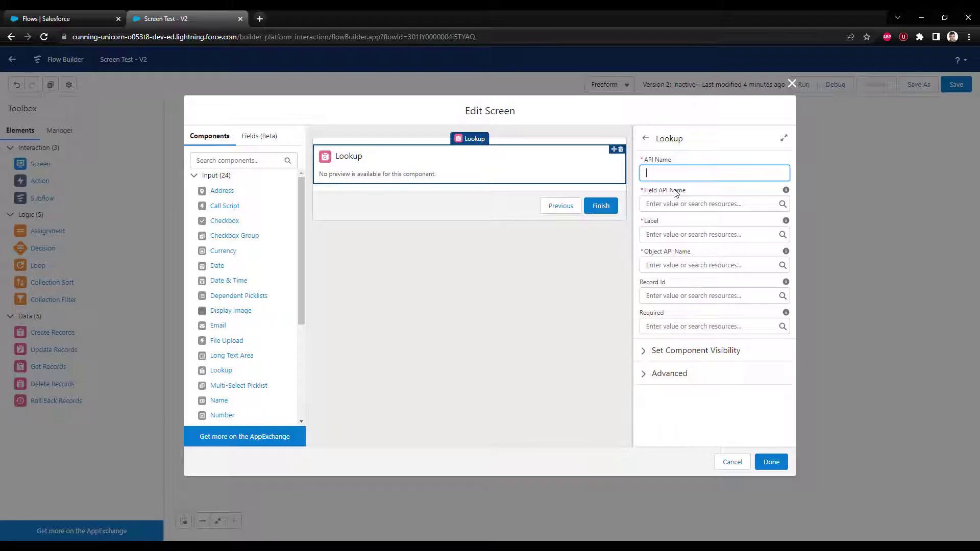
Set the Lookup component's API Name to ComponentOne.
text(ComponentOne)
key(Tab)
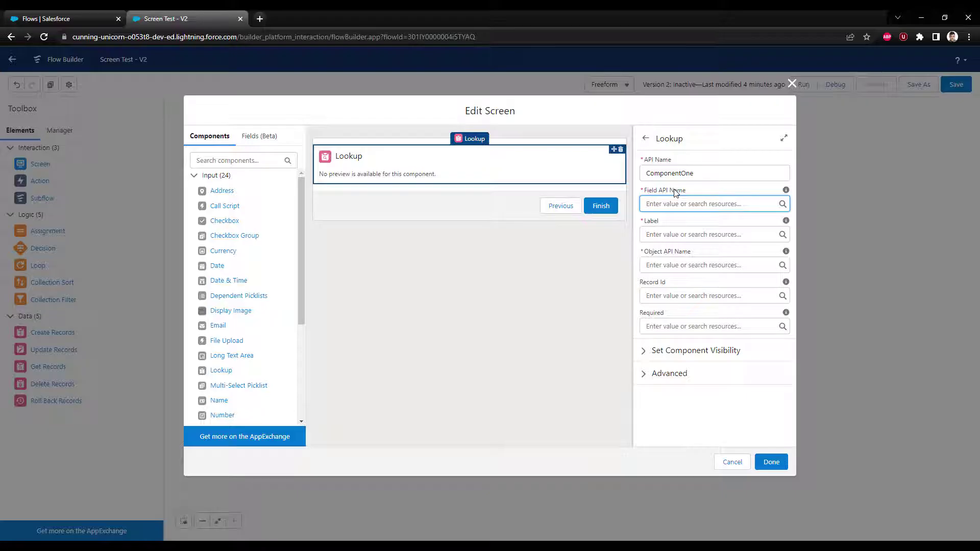
click(700, 190)
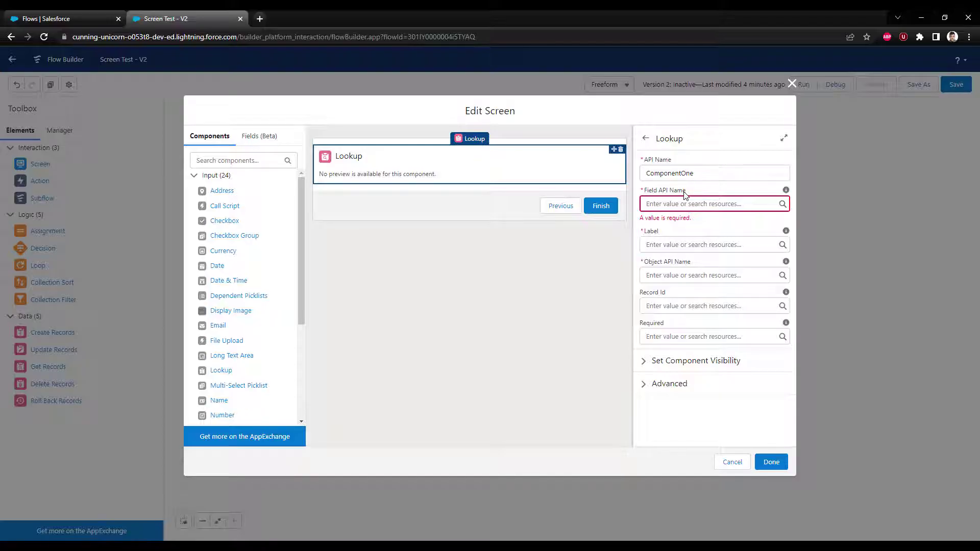
click(652, 206)
Set the Lookup's Field API Name to AccountId.
text(Id)
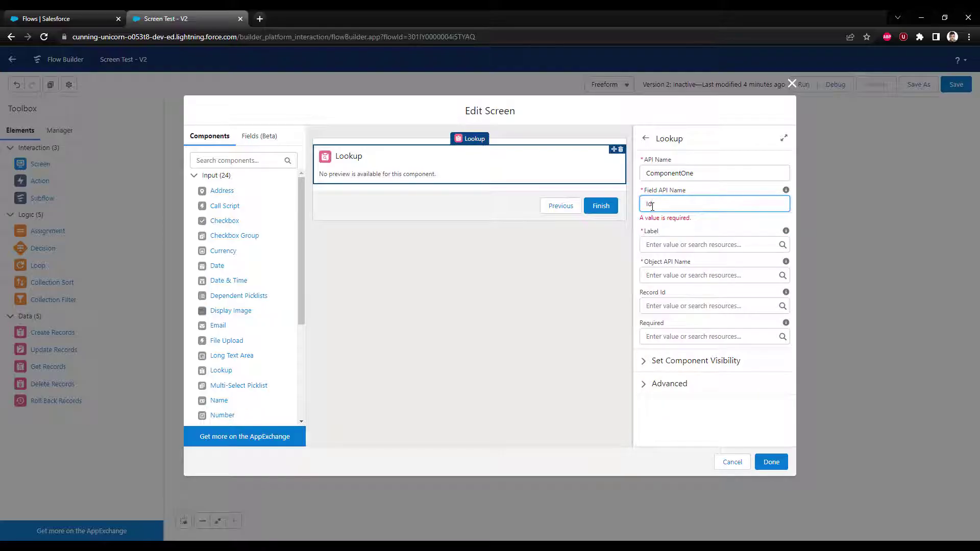
click(690, 190)
double_click(669, 202)
text(AccountId)
click(739, 188)
drag(687, 204, 650, 204)
click(704, 190)
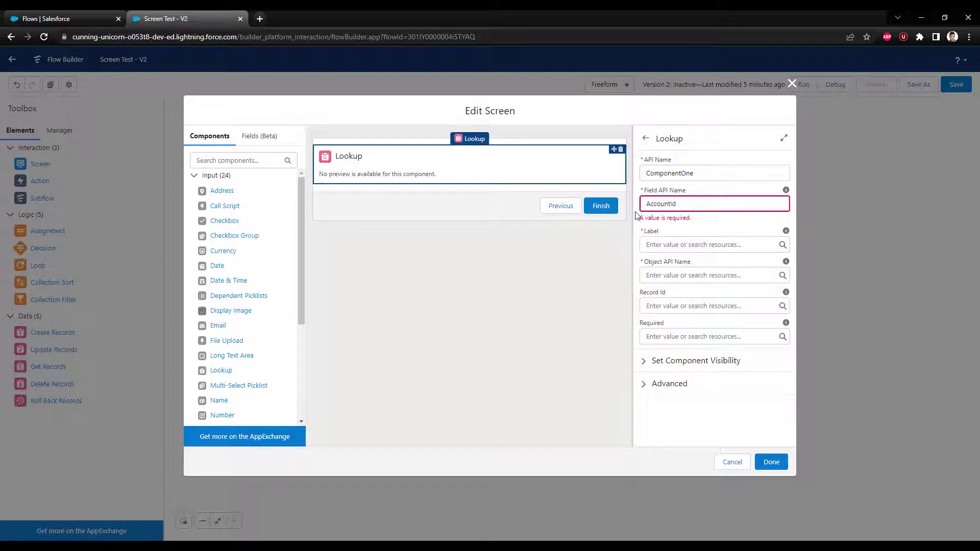
Give the Lookup the label Accounts.
click(658, 244)
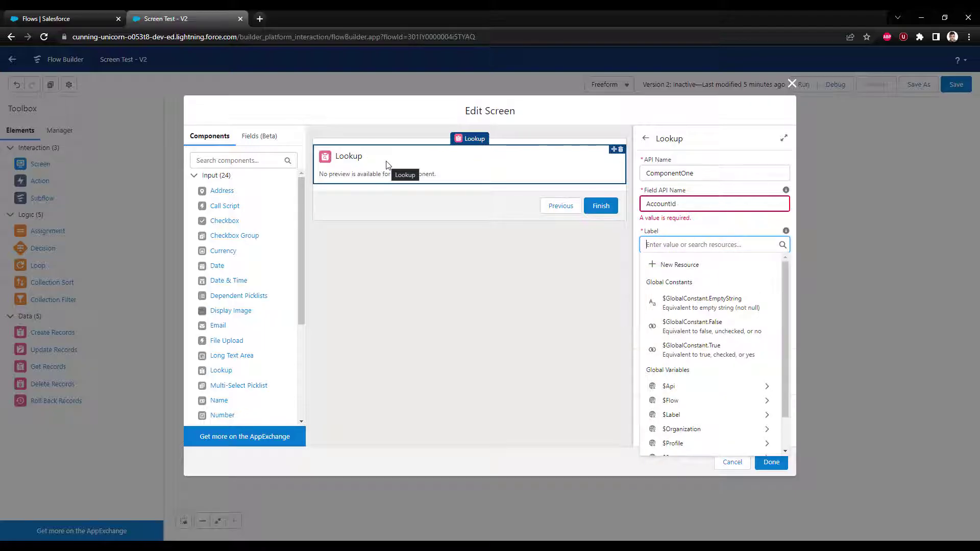
text(Accounts)
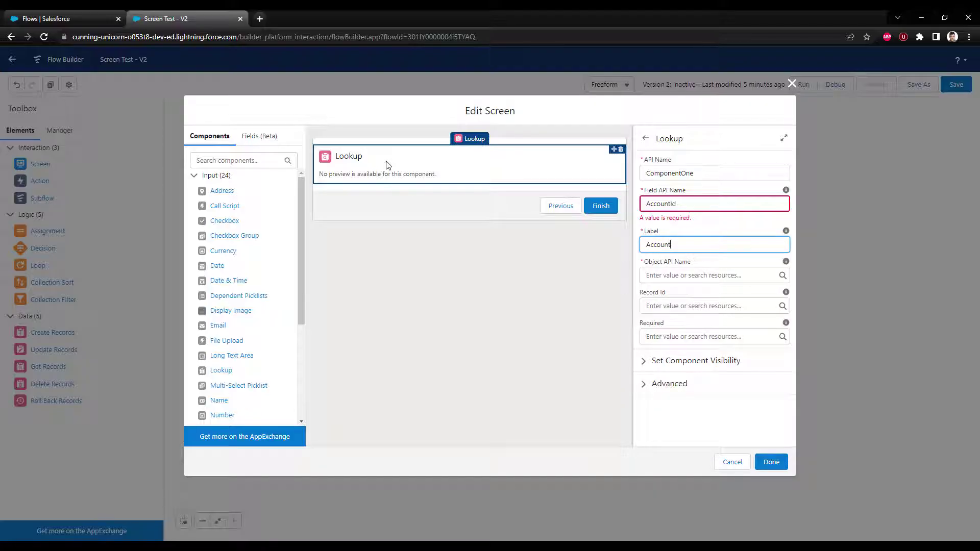
click(701, 226)
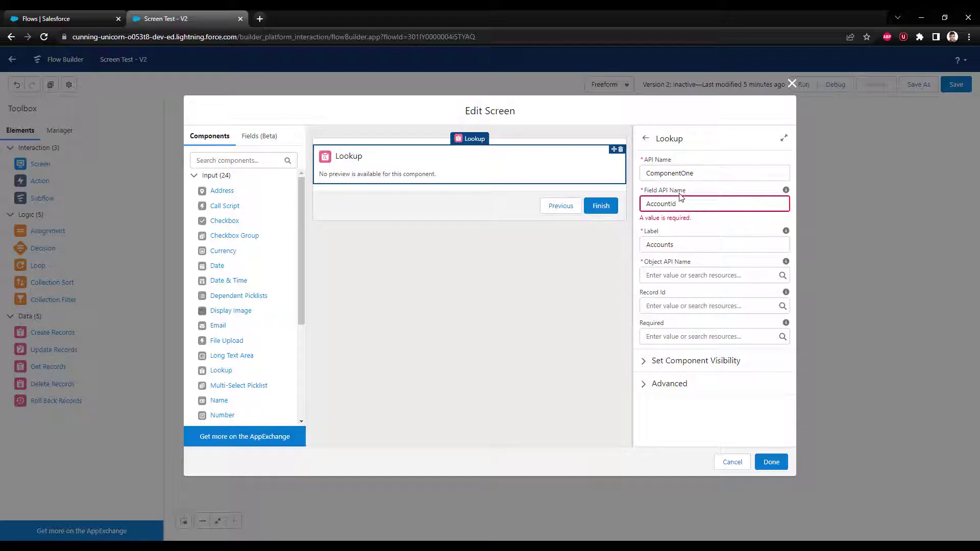
Enter Contact as the Object API Name, try Opportunity, then revert to Contact.
click(668, 270)
text(Contact)
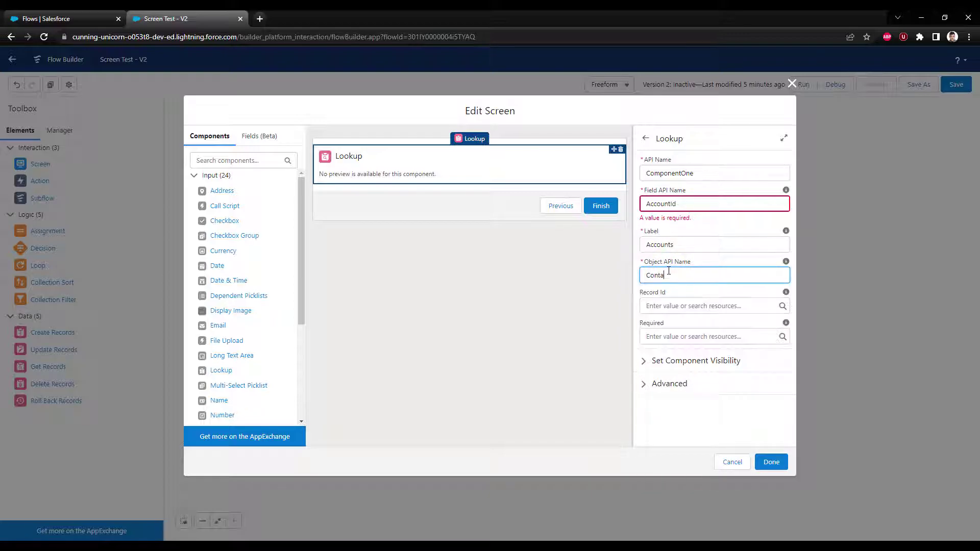
click(709, 260)
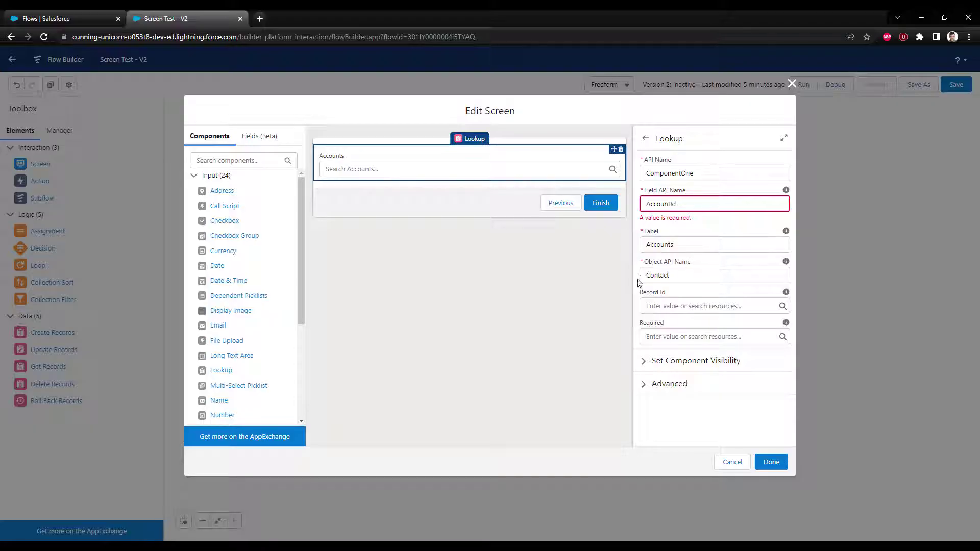
click(682, 273)
text(Oppor)
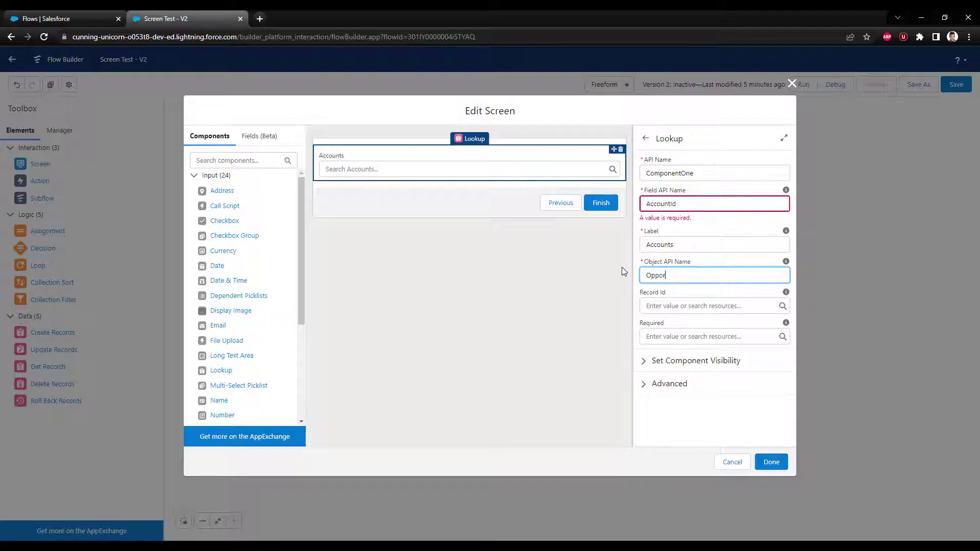
text(tunity)
click(721, 263)
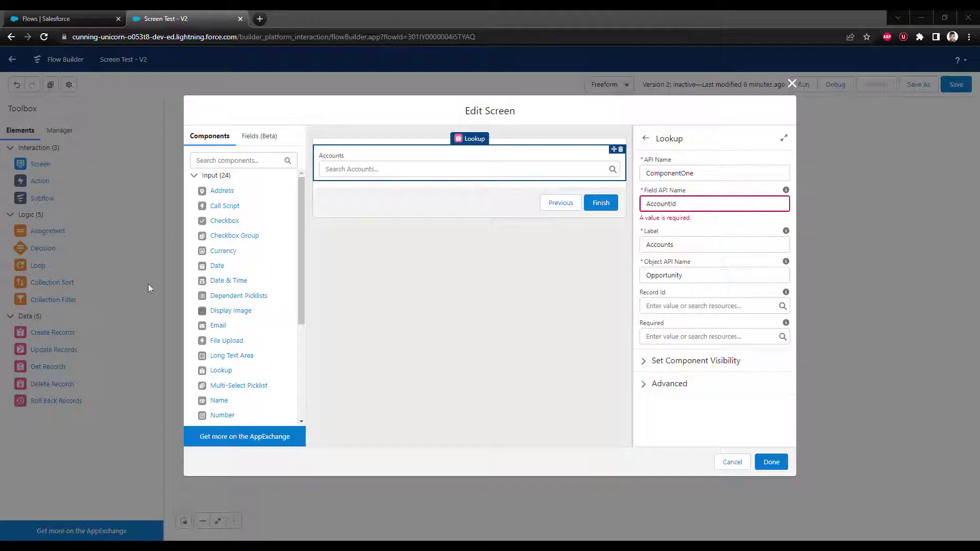
double_click(701, 273)
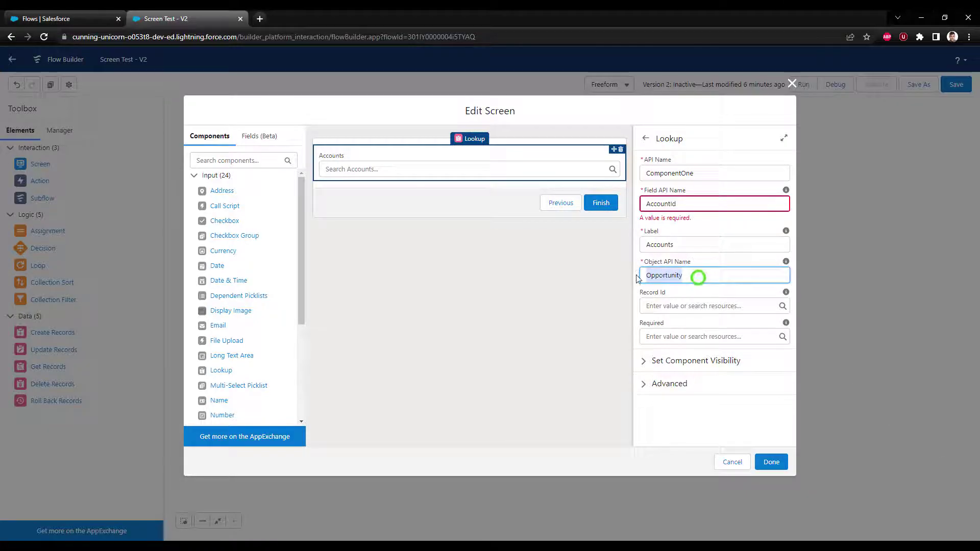
text(Contact)
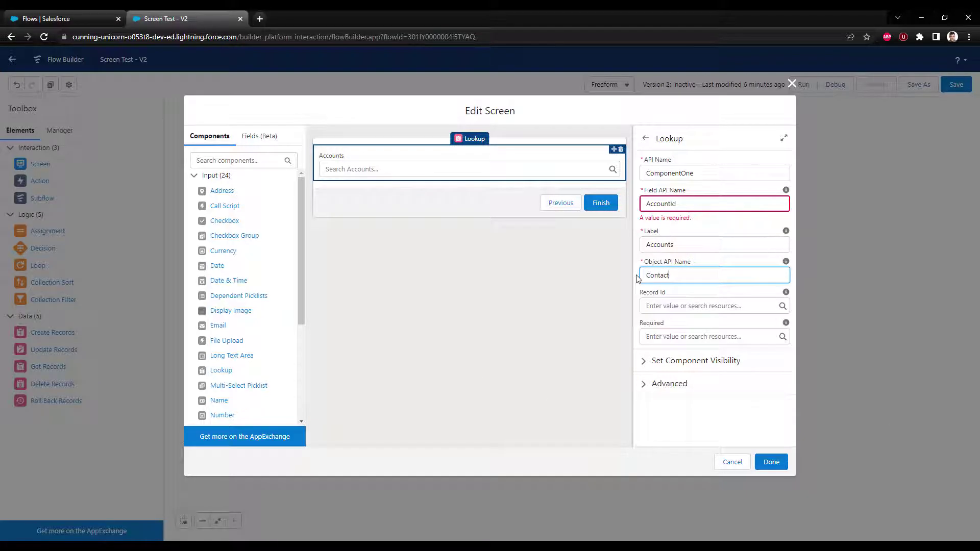
click(705, 258)
Close the screen editor, save the flow and start a debug run.
click(772, 462)
click(950, 90)
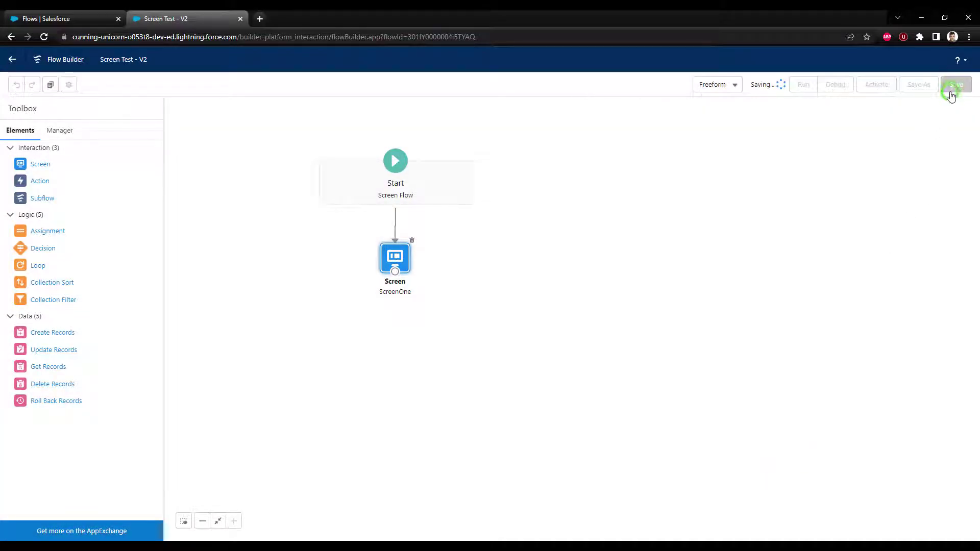
click(847, 83)
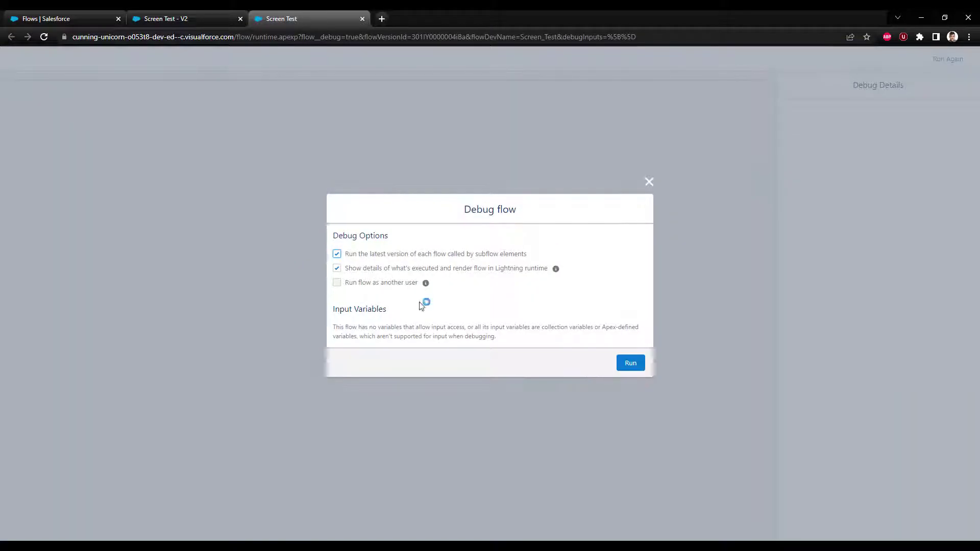
Run the debug session, check the Accounts lookup, and close the debug tab.
click(626, 373)
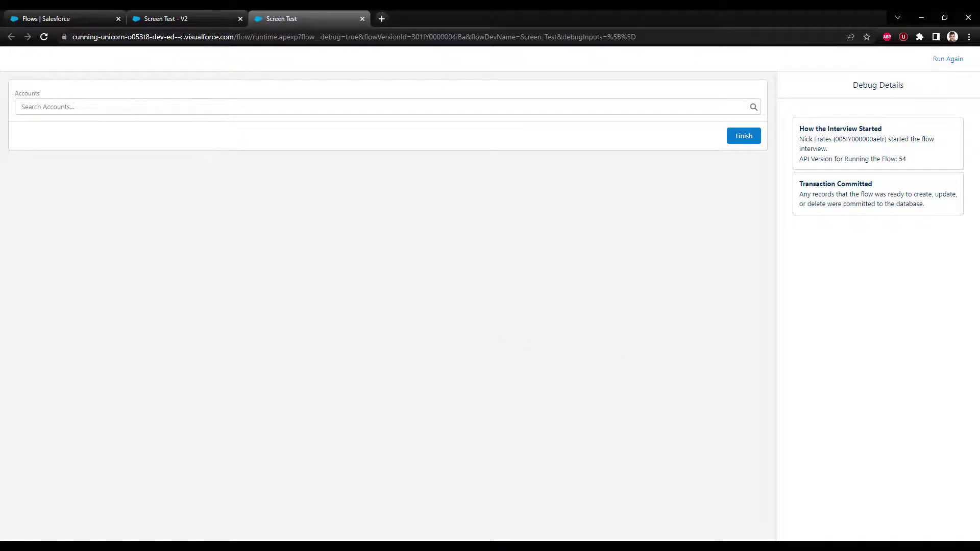
click(184, 110)
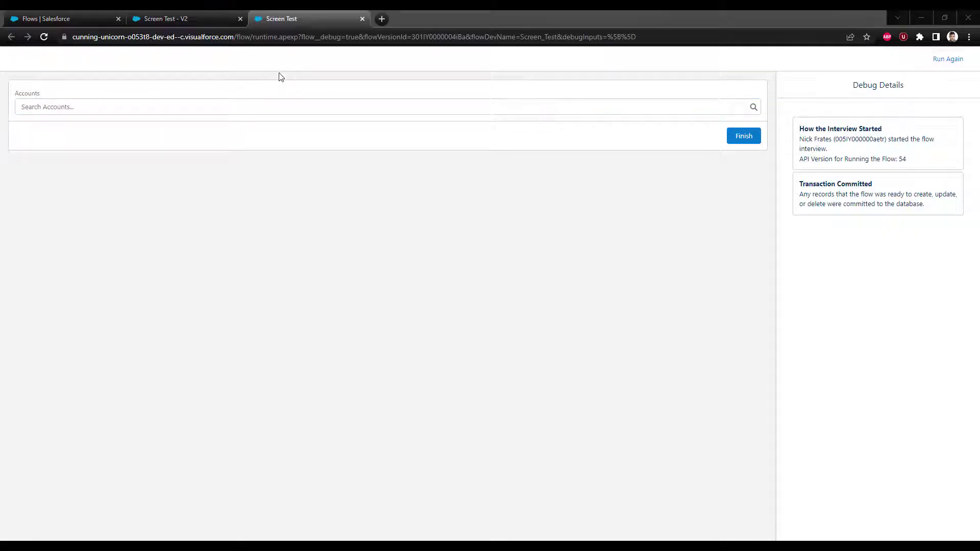
click(361, 19)
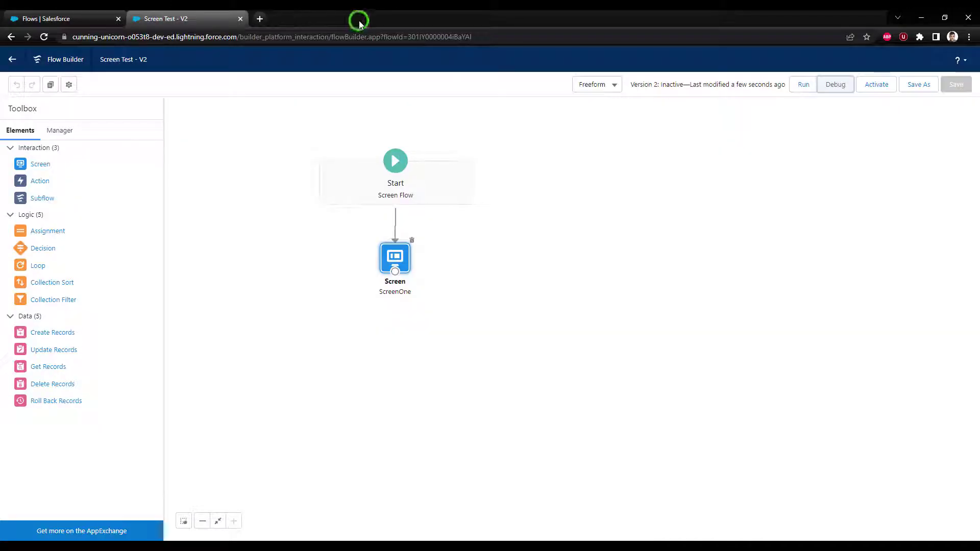
Change the Lookup's Object API Name from Contact to Opportunity.
double_click(401, 261)
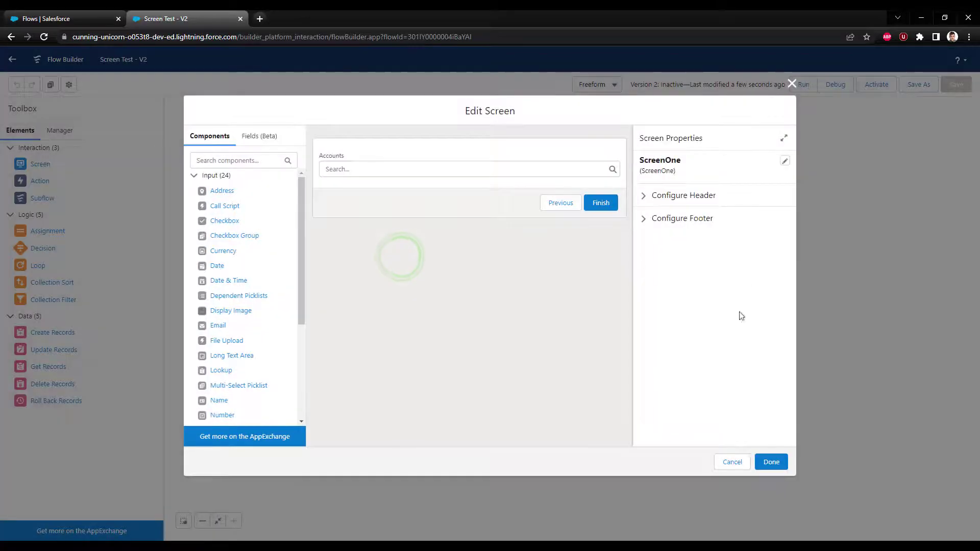
click(485, 170)
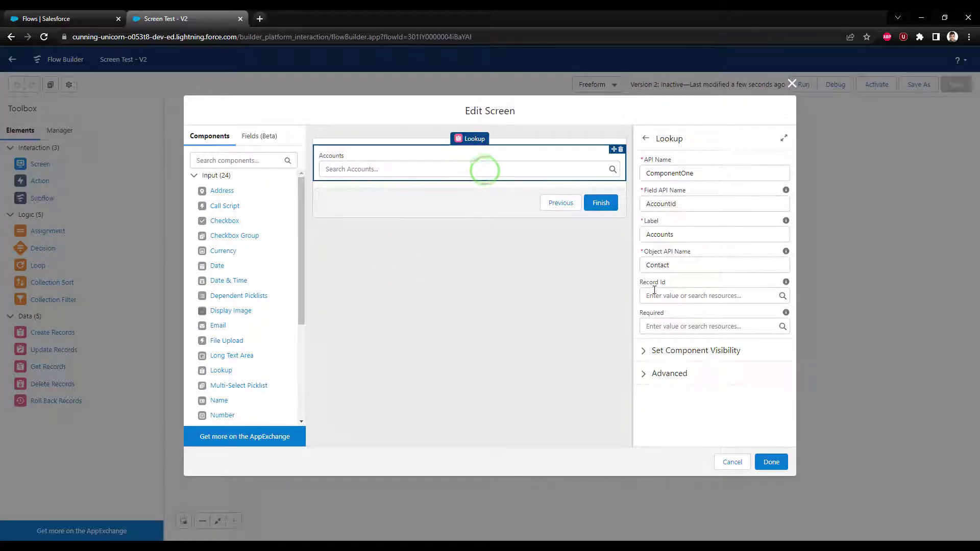
double_click(681, 265)
text(Opportunities)
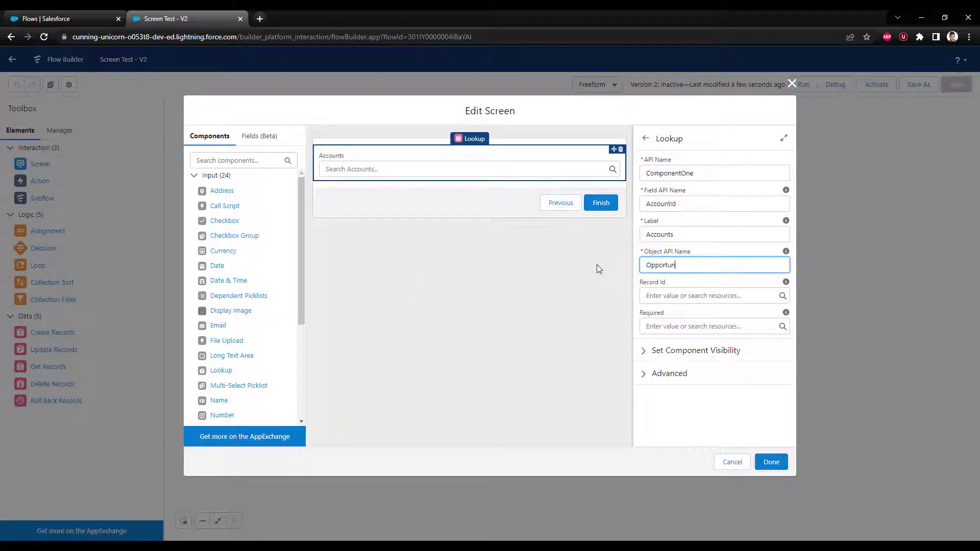
key(BackSpace)
key(BackSpace)
key(BackSpace)
text(y)
key(BackSpace)
text(ty)
click(706, 254)
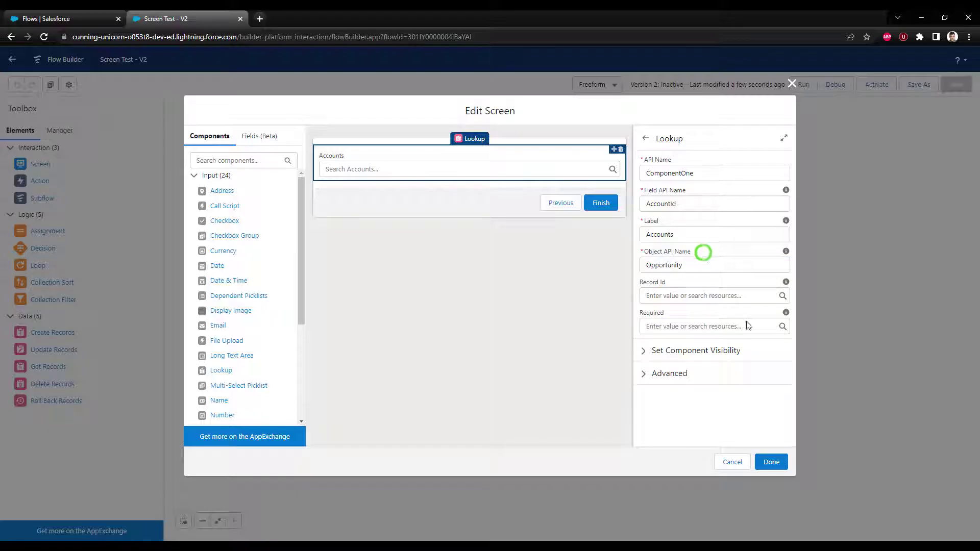
Close the screen editor, save the flow and launch Debug.
click(778, 458)
click(952, 87)
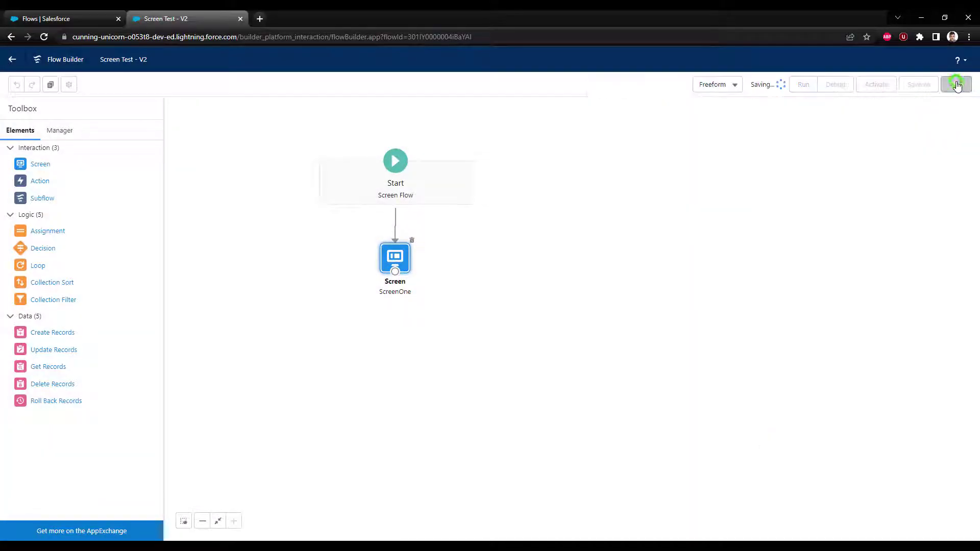
click(835, 85)
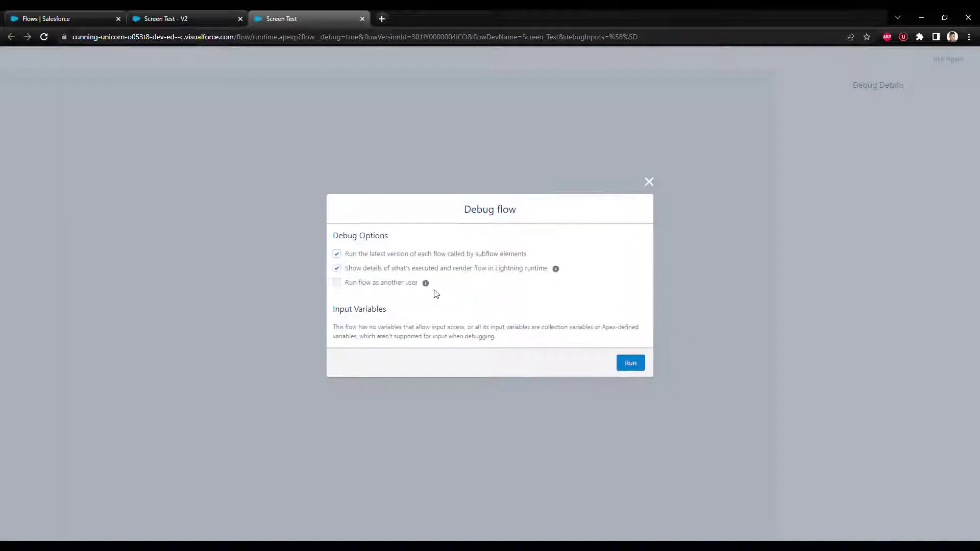
Run the debug flow, search Accounts for 'united', then close the Screen Test tab.
click(639, 361)
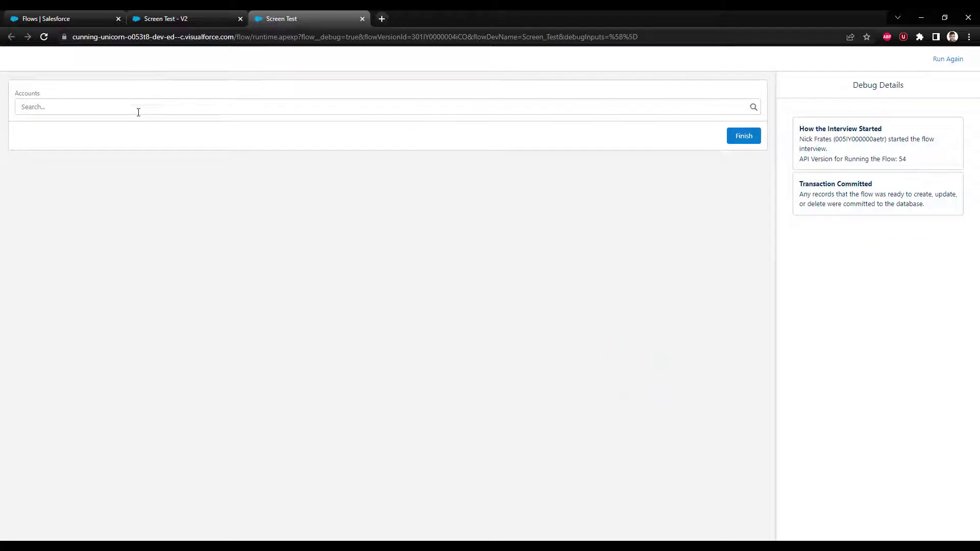
click(111, 110)
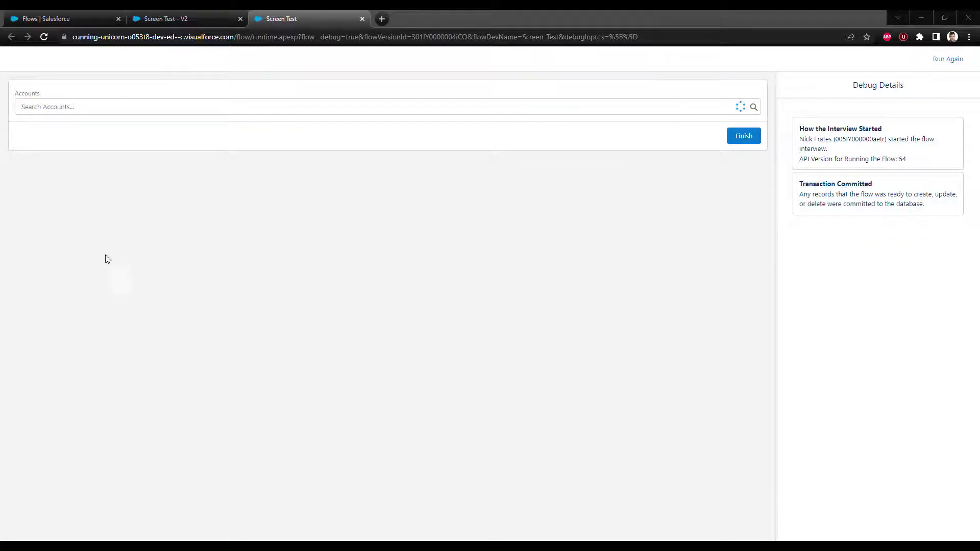
click(118, 110)
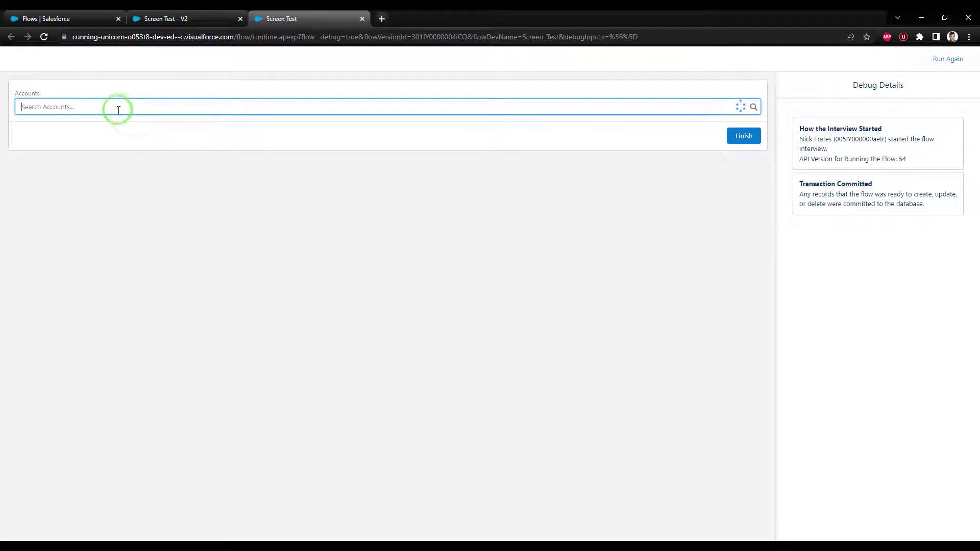
text(united)
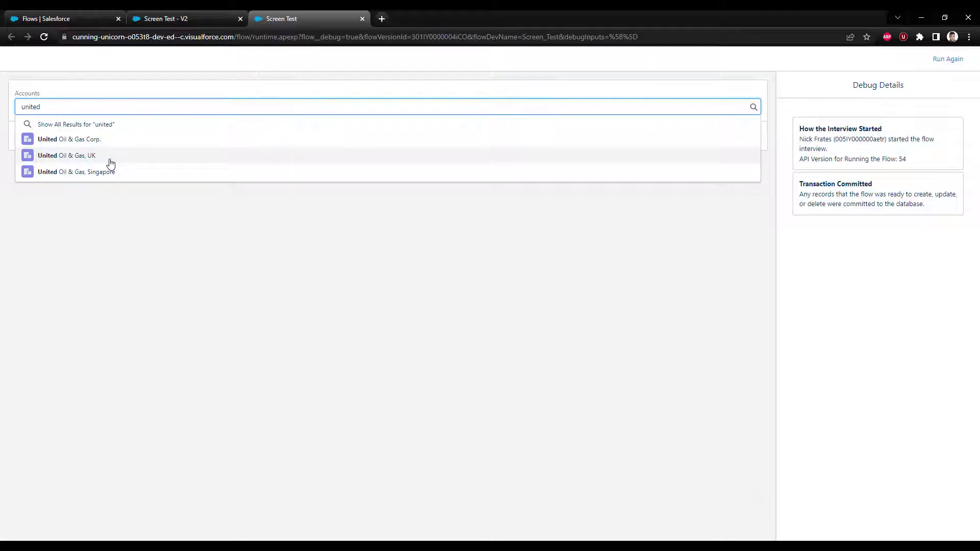
click(133, 259)
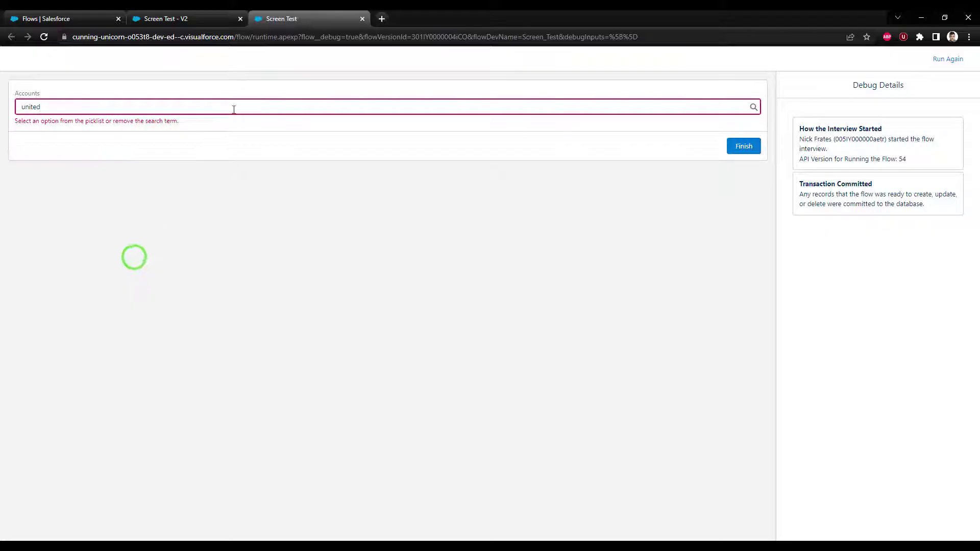
click(363, 18)
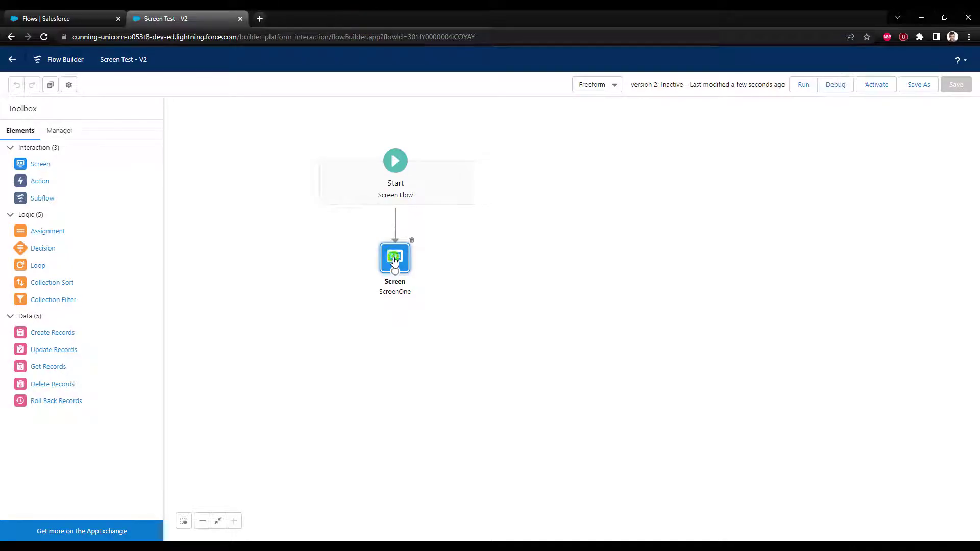
Change the Accounts lookup's Field API Name from AccountId to ContactId.
double_click(393, 261)
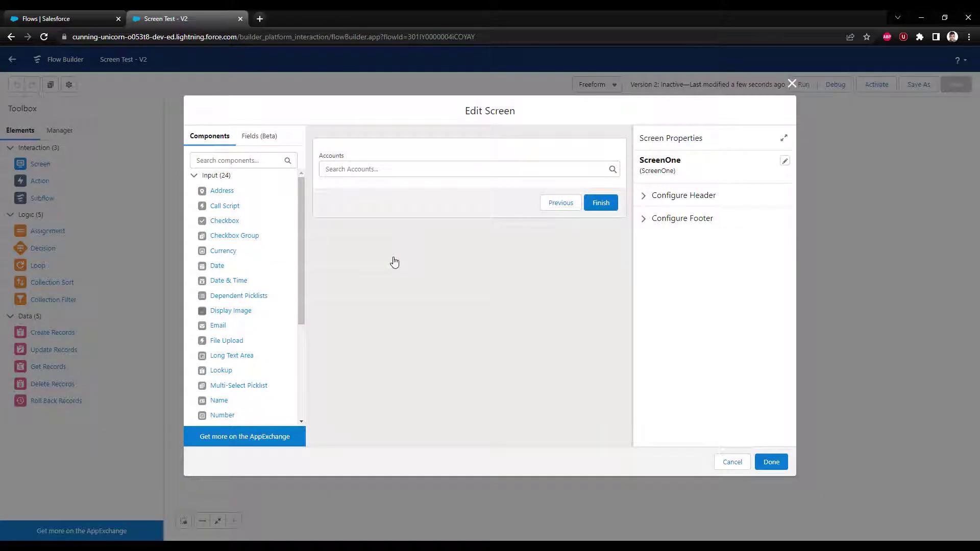
click(363, 170)
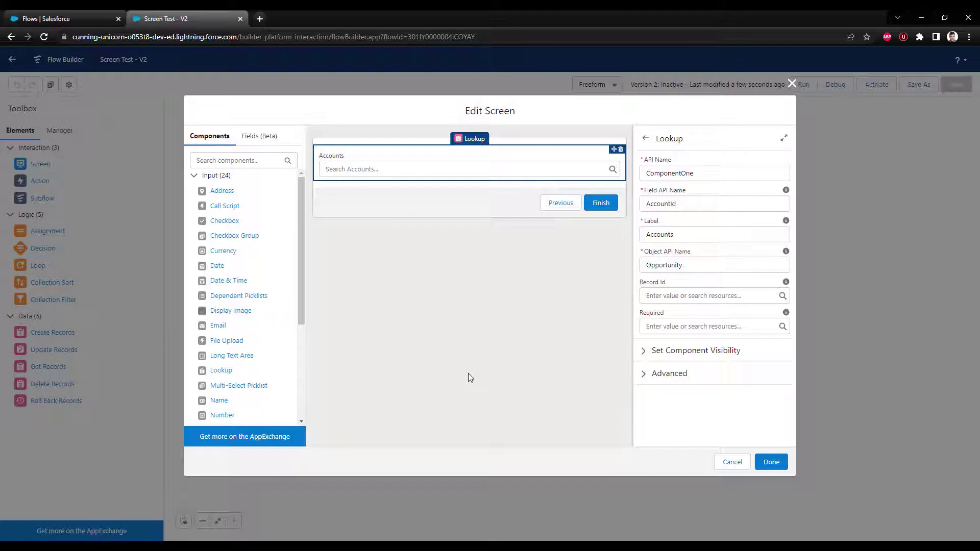
click(687, 204)
double_click(686, 204)
text(ContactId)
click(705, 187)
Set Object API Name to CampaignMember and relabel the lookup Contact.
click(700, 263)
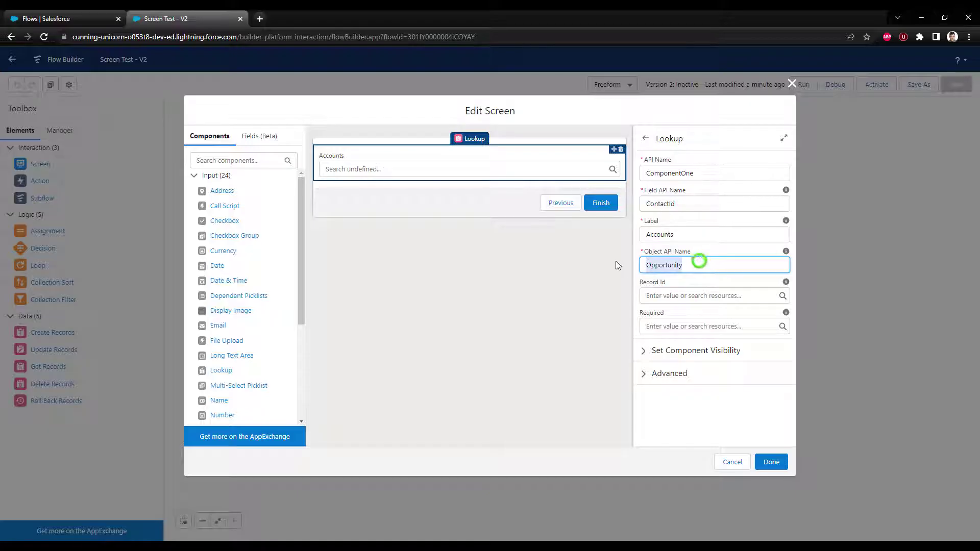
text(CampaignMember)
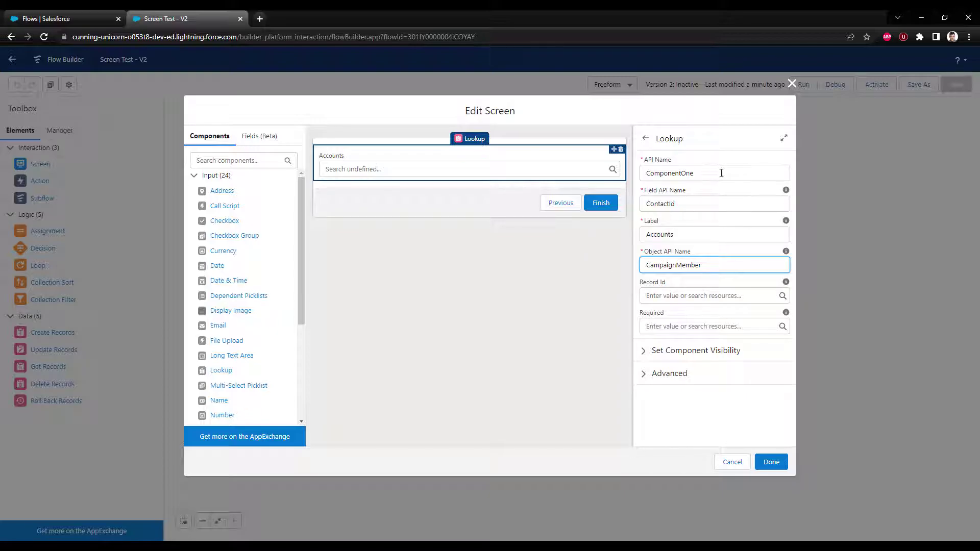
double_click(673, 235)
text(Contact)
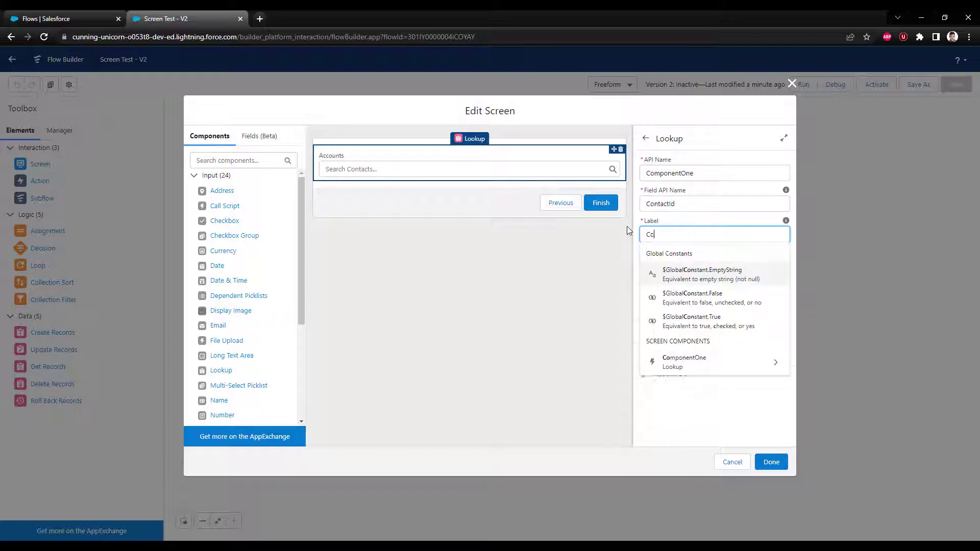
click(682, 221)
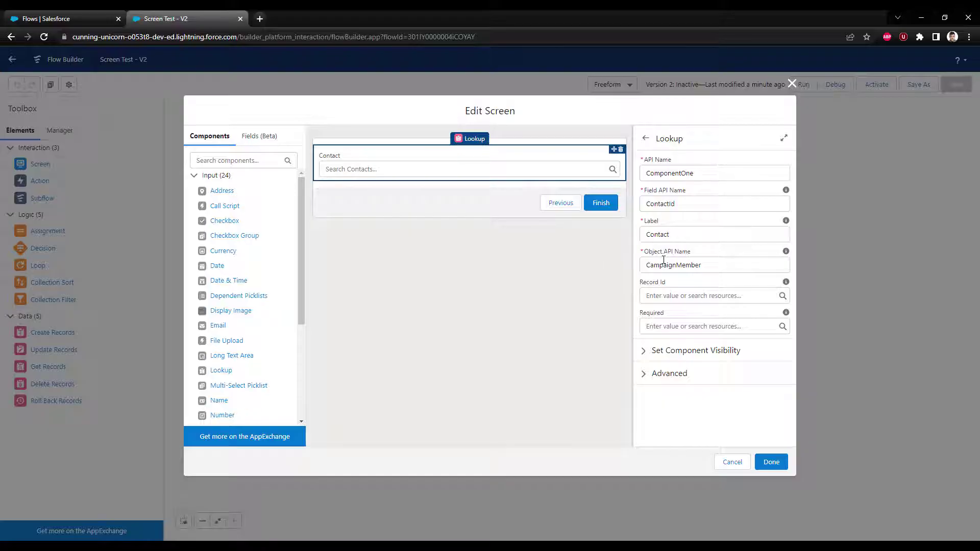
click(664, 295)
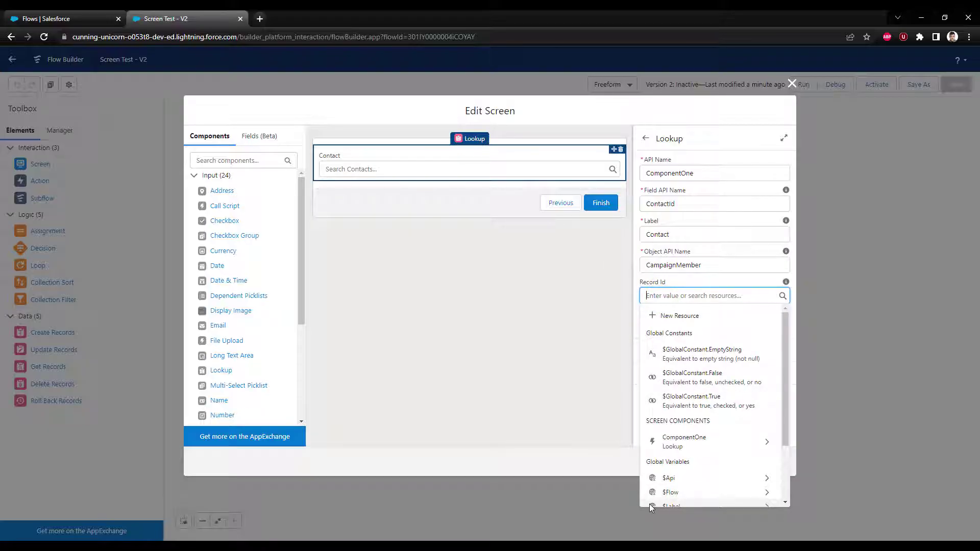
Create a new Text variable resource named ContactId from the Record Id field.
click(664, 316)
click(376, 257)
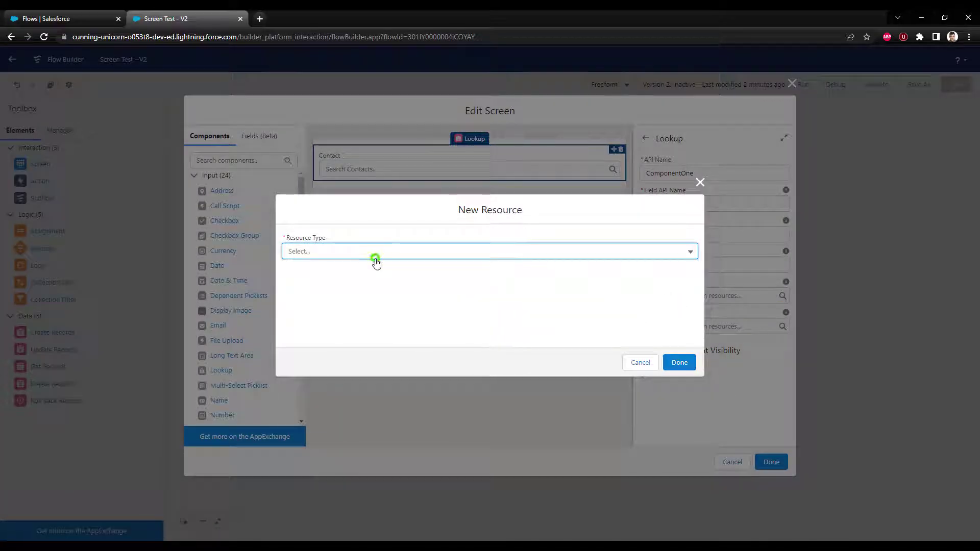
click(347, 276)
click(347, 271)
text(ctId)
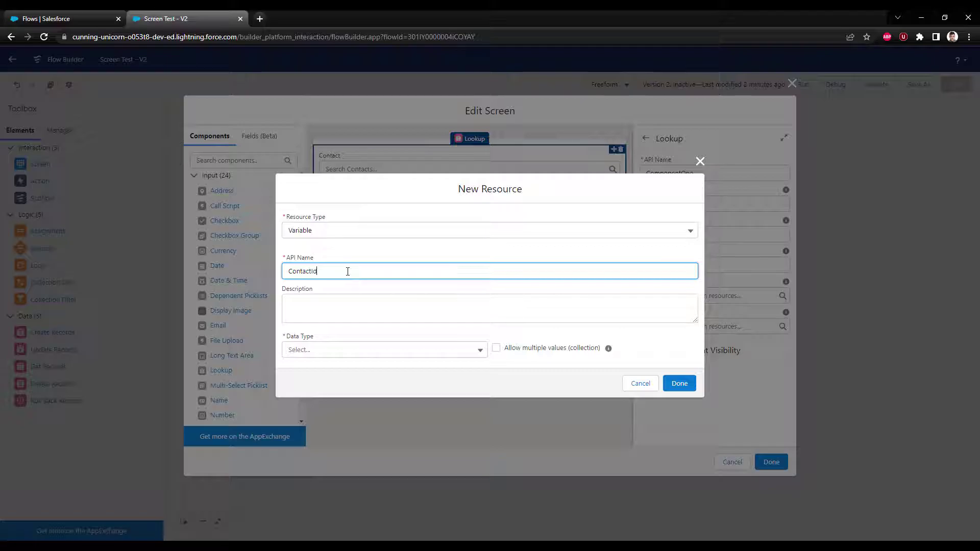
click(307, 349)
right_click(306, 349)
click(342, 164)
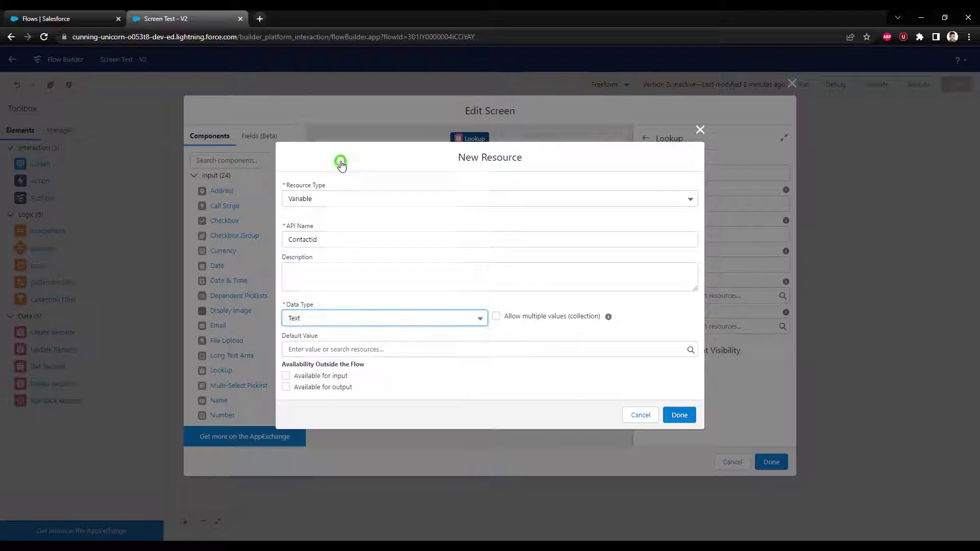
click(670, 416)
click(722, 434)
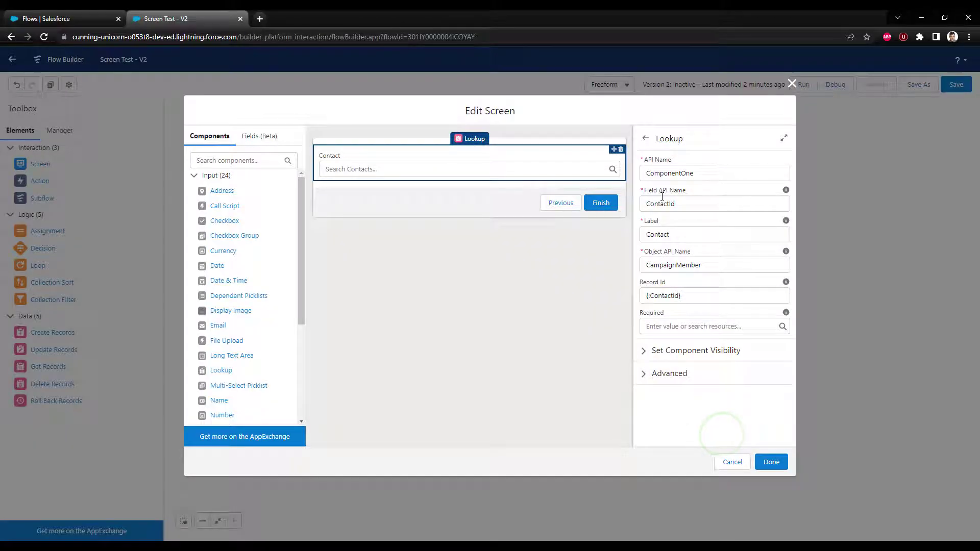
Clear the ContactId reference from Record Id and close the screen editor.
triple_click(683, 292)
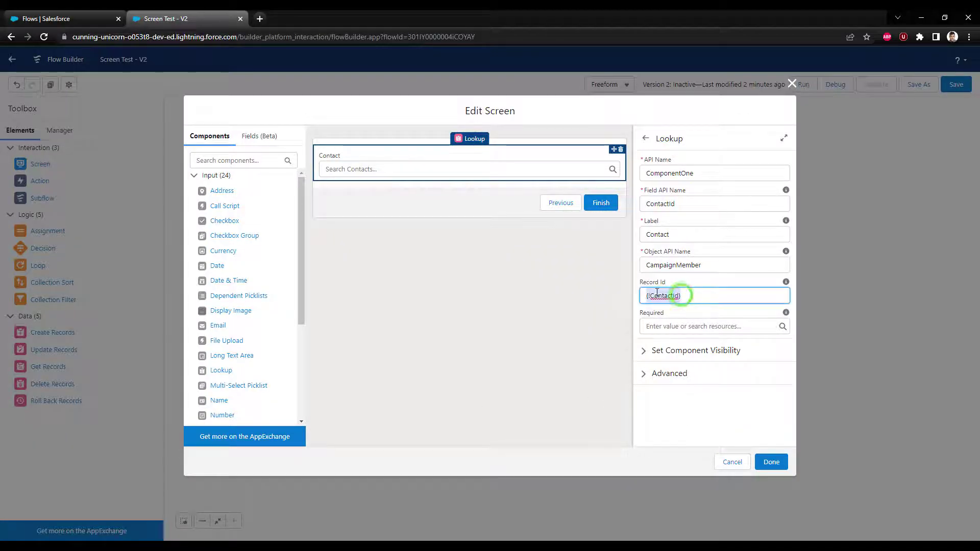
click(682, 280)
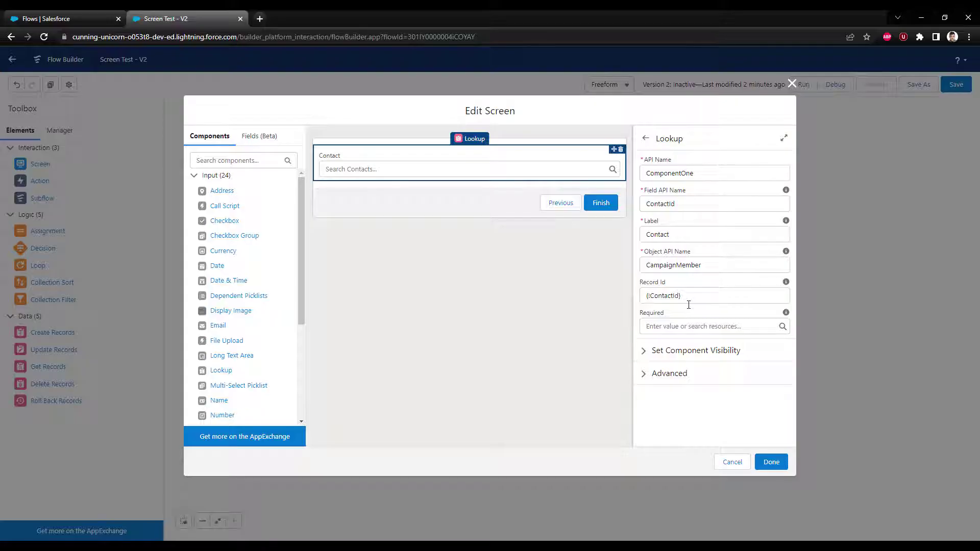
triple_click(694, 291)
key(BackSpace)
click(676, 275)
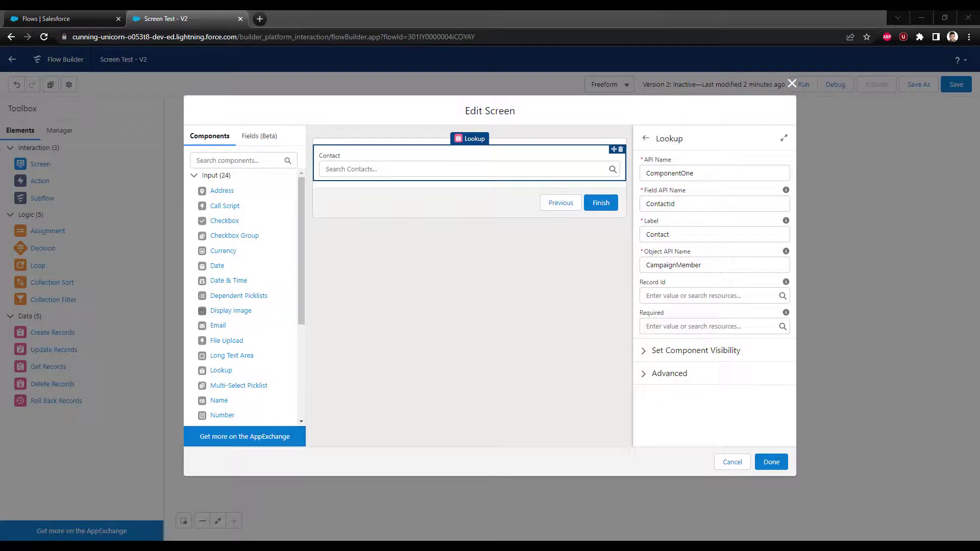
click(770, 462)
Save the flow and start a debug run with default options.
click(953, 86)
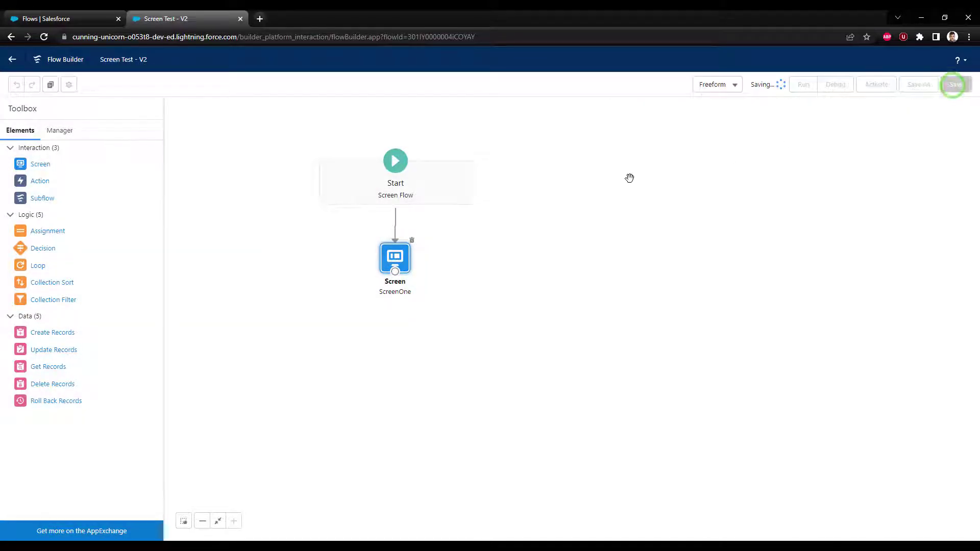
click(836, 87)
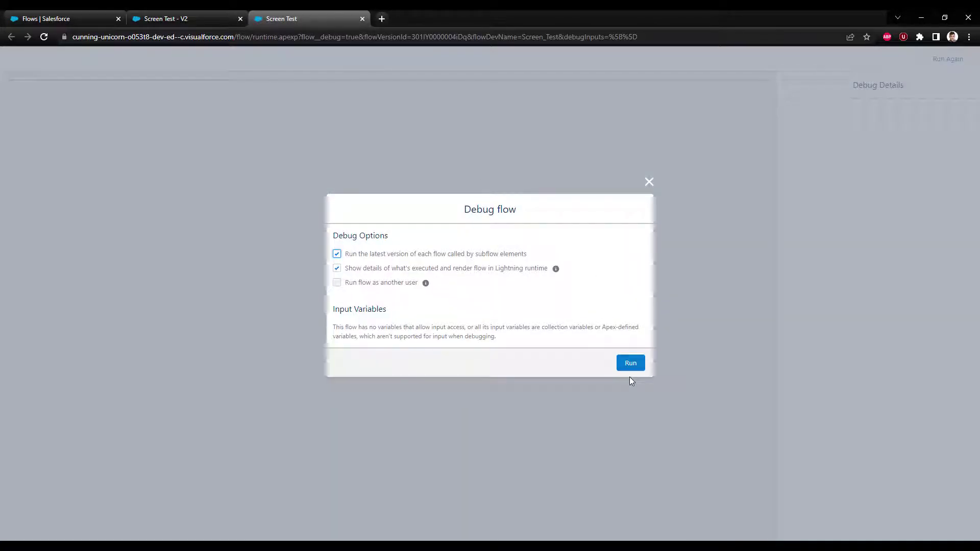
click(630, 364)
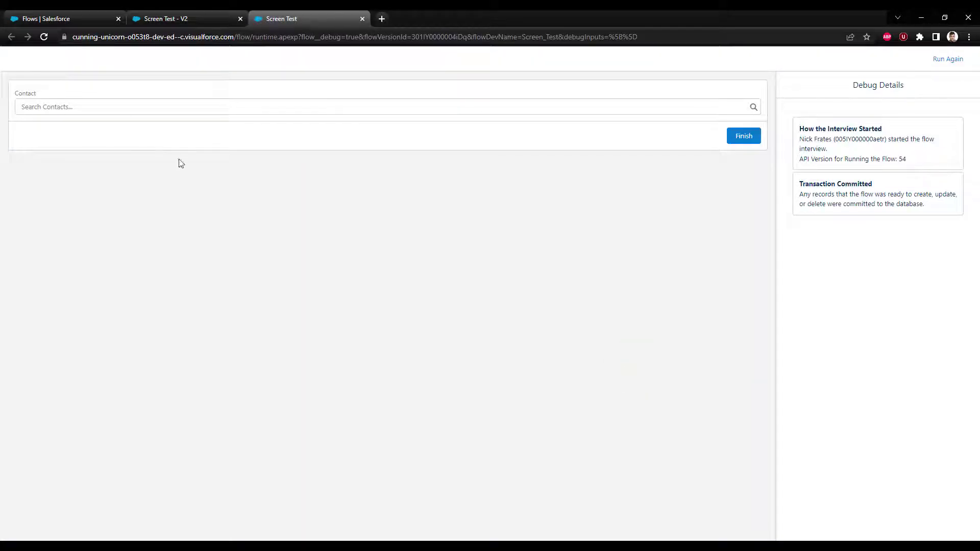
Search the Contact lookup by the contact's name, pick the match, finish, and close the debug tab.
click(125, 112)
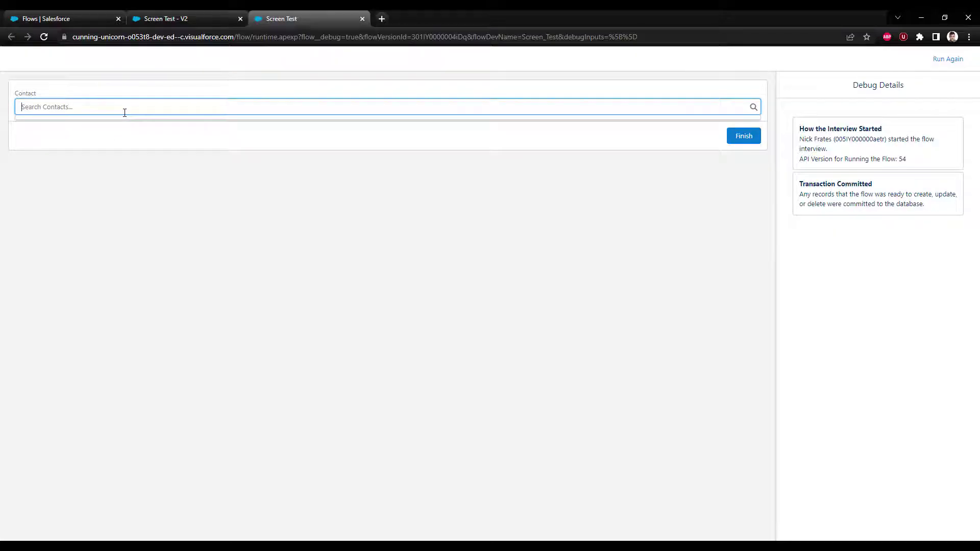
text(andy young)
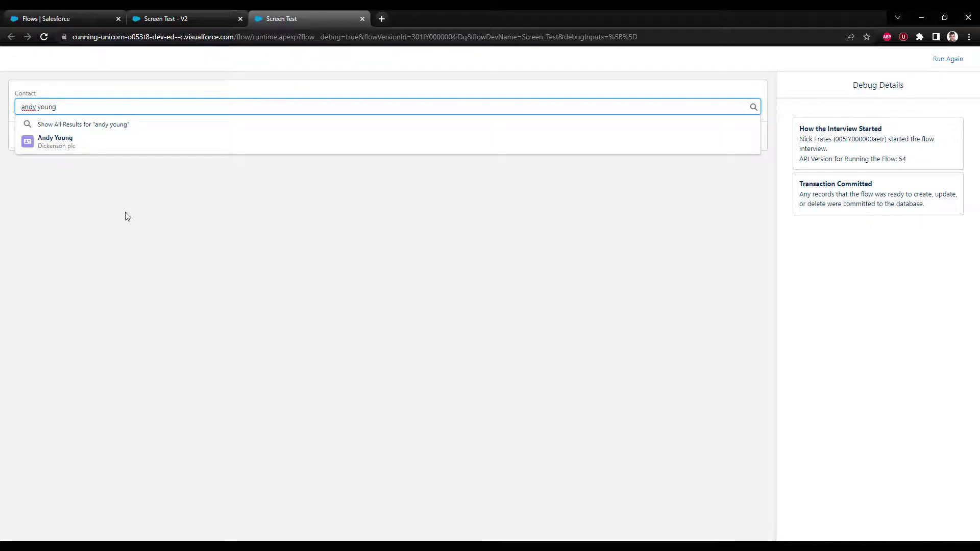
click(87, 140)
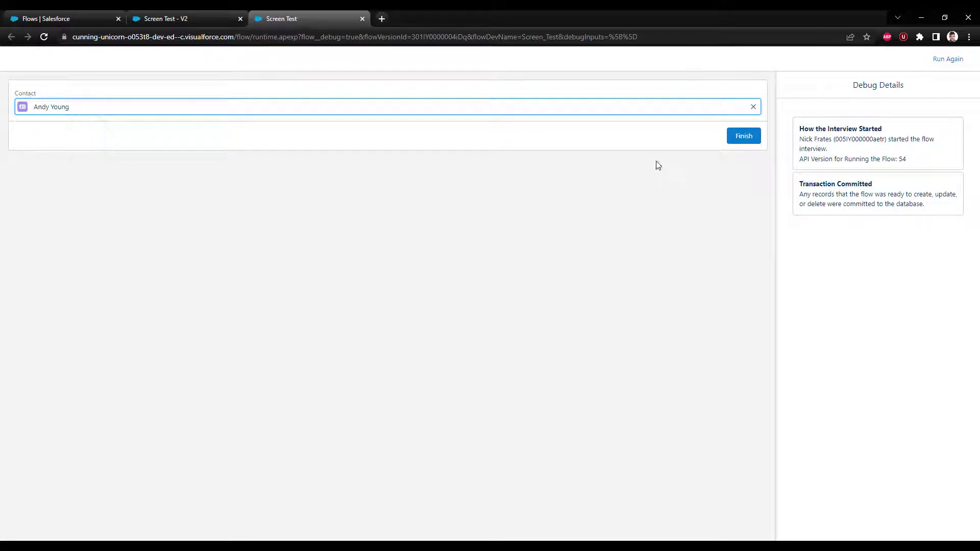
click(743, 135)
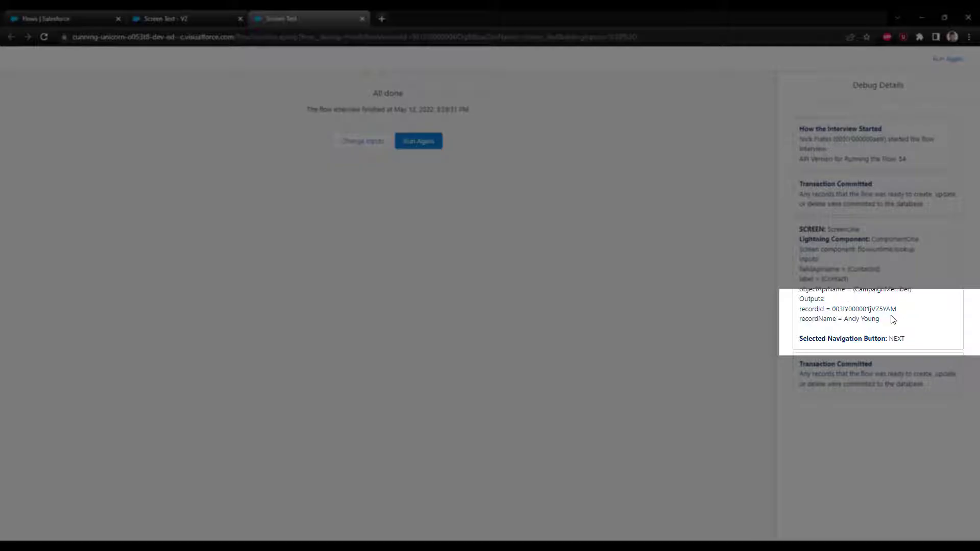
click(361, 20)
double_click(405, 263)
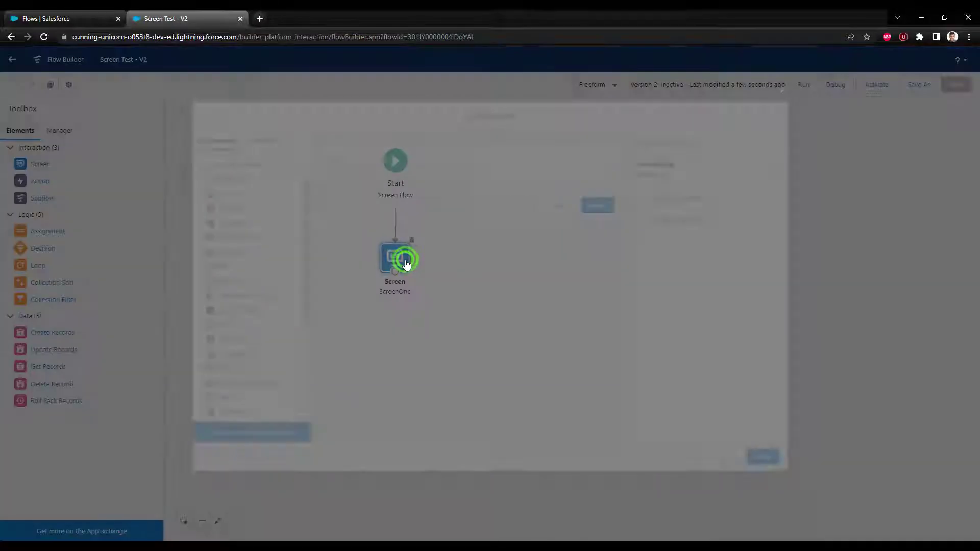
Point the Contact lookup at the OpportunityId field on OpportunityLineItem.
click(508, 177)
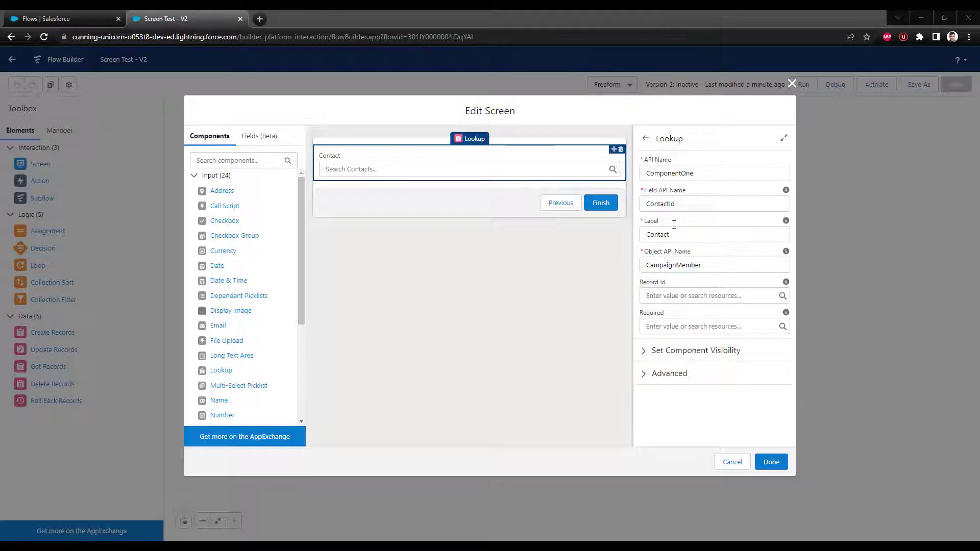
double_click(681, 204)
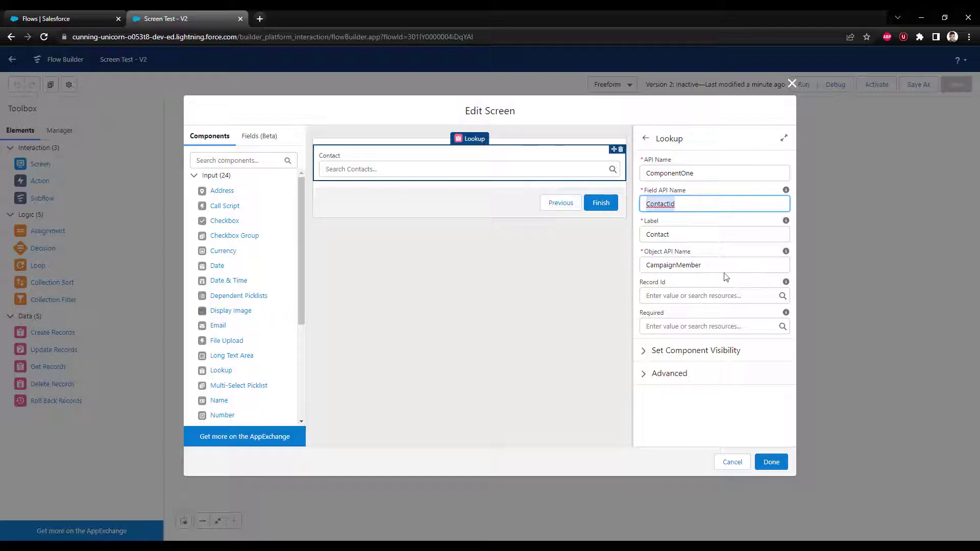
double_click(711, 265)
text(Opp)
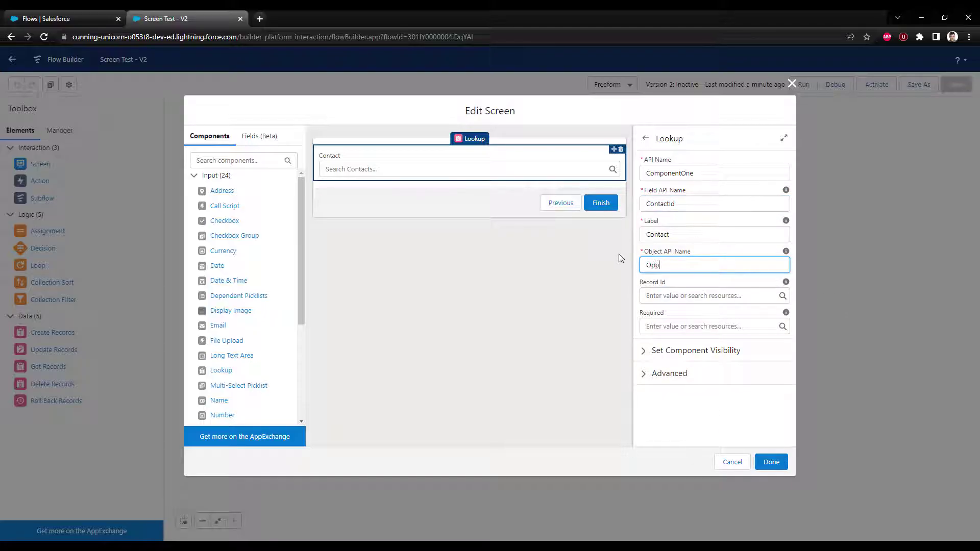
text(ortunityLineItem)
double_click(682, 203)
text(Opportunit)
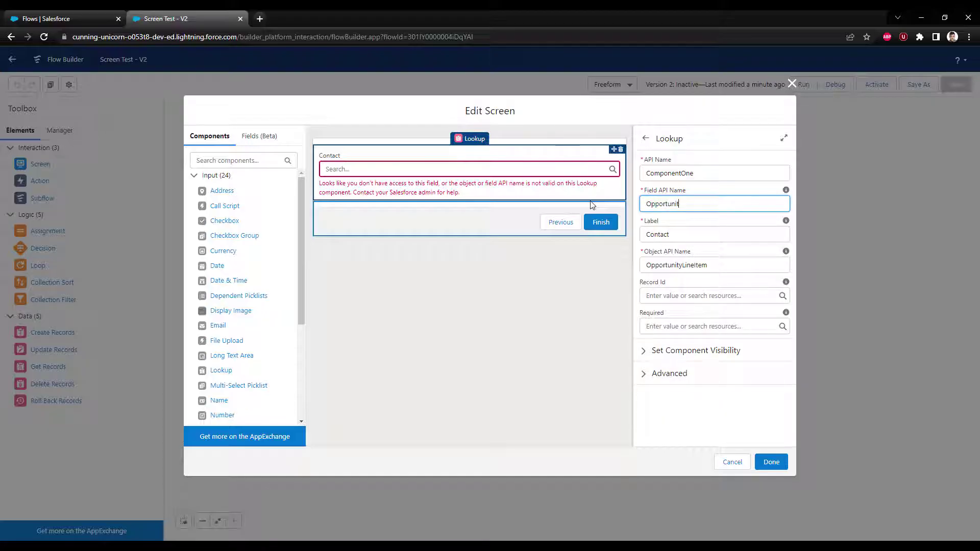
text(yId)
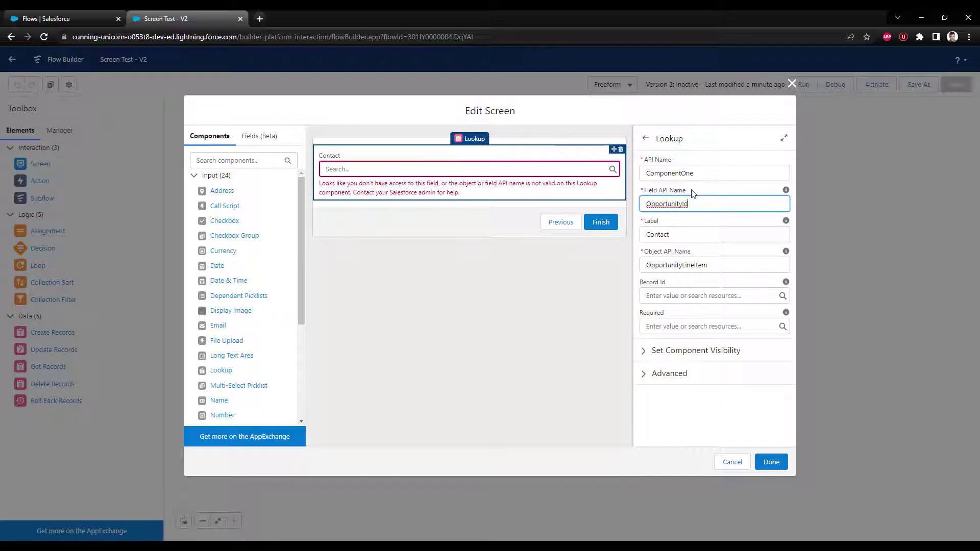
Relabel the lookup 'Opportunity', apply the screen changes, and save the flow.
double_click(665, 235)
text(Opportuni)
text(ty)
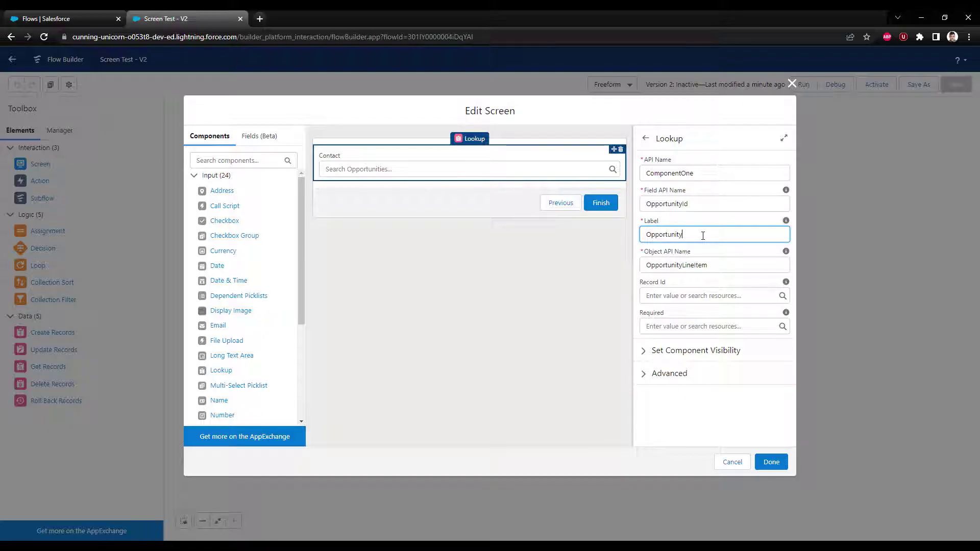
right_click(687, 223)
click(669, 220)
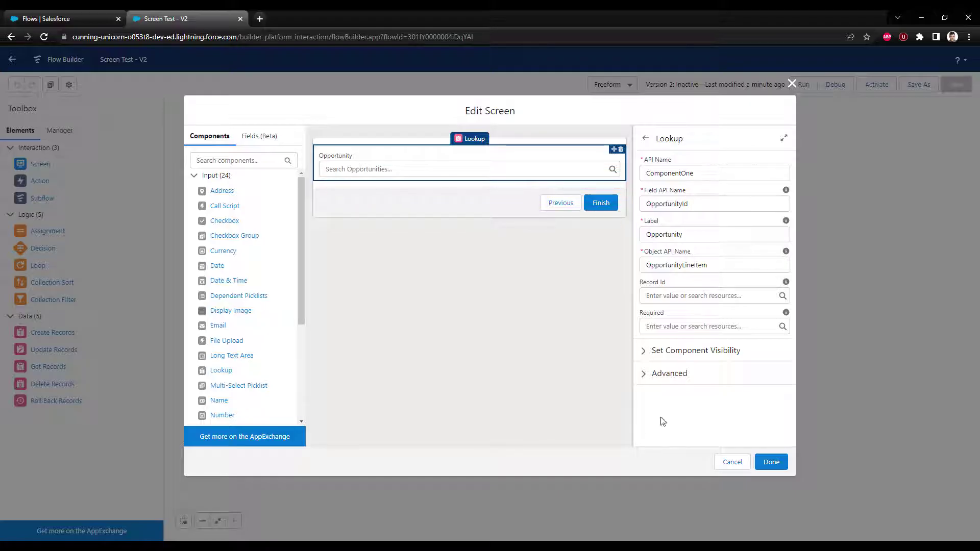
click(772, 464)
click(956, 84)
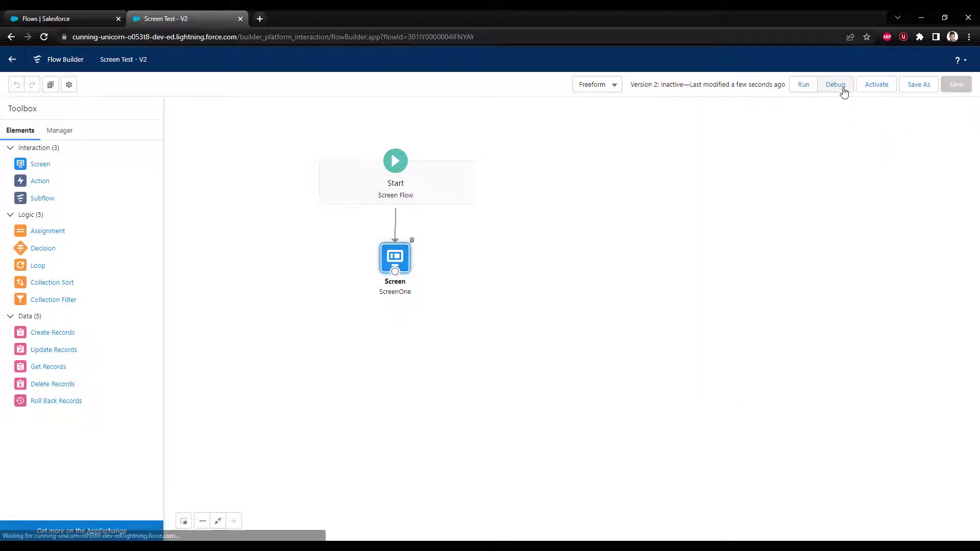
click(841, 88)
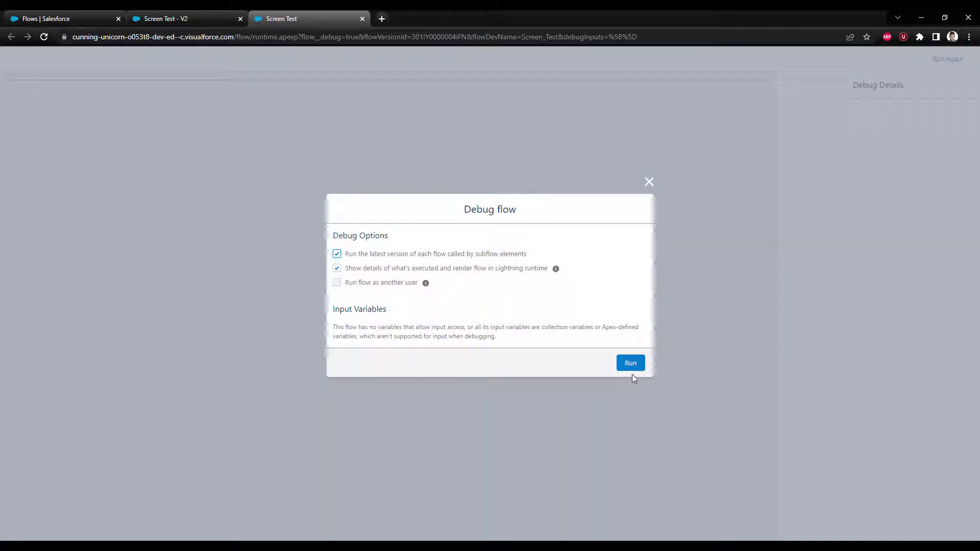
click(631, 367)
click(90, 111)
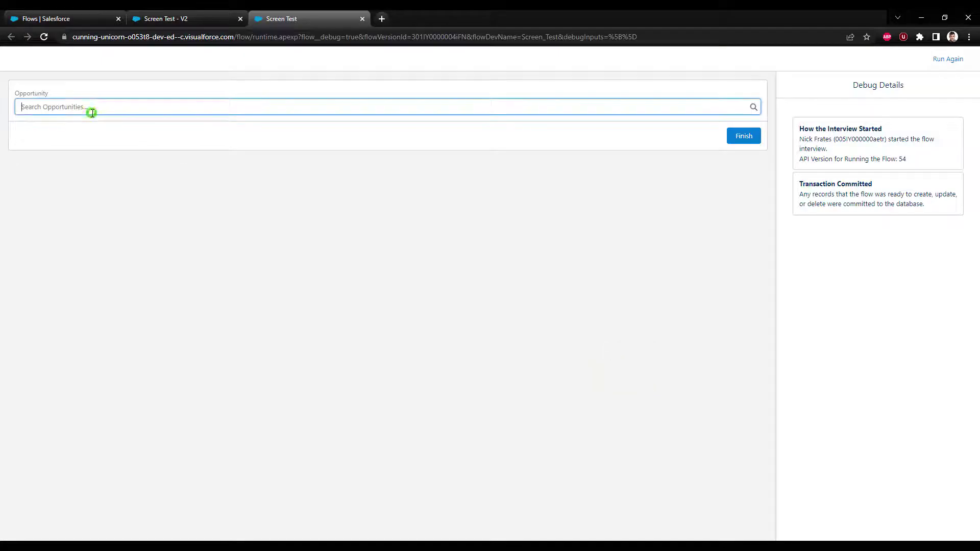
text(gener)
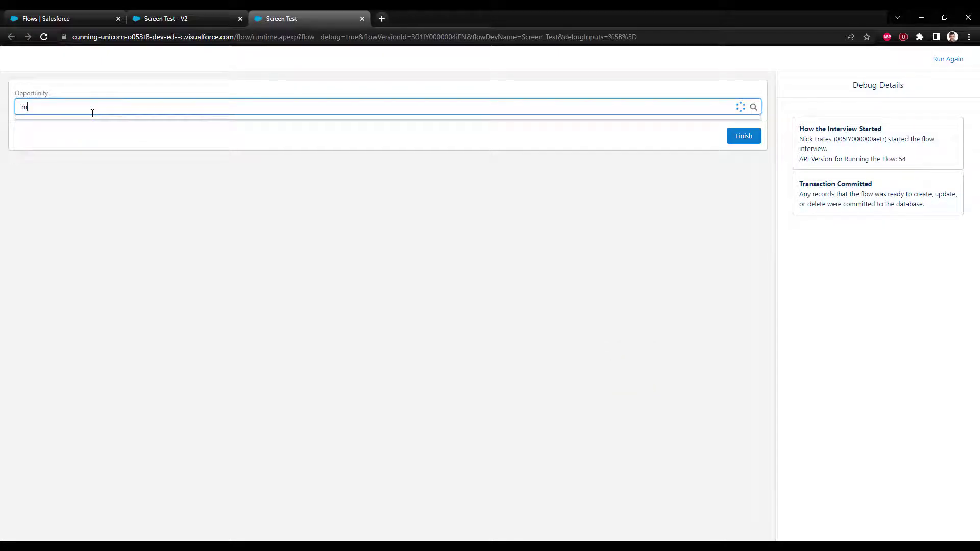
text(ator)
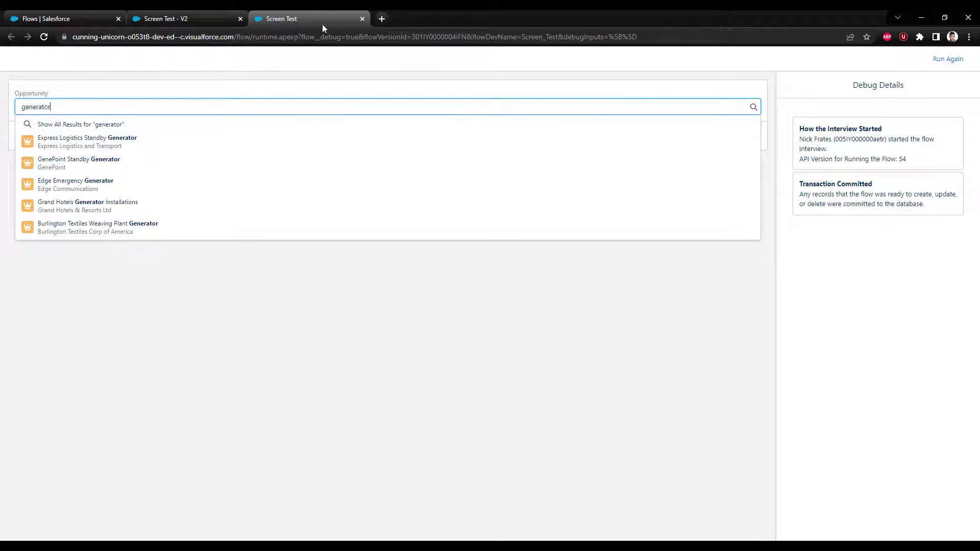
click(363, 19)
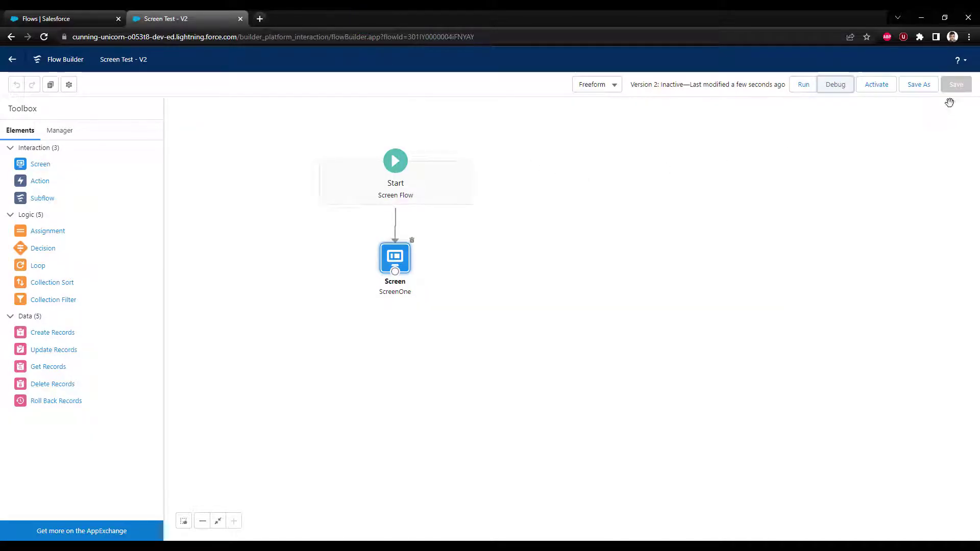
Open ScreenOne and select its lookup component, now labelled Opportunities.
double_click(398, 257)
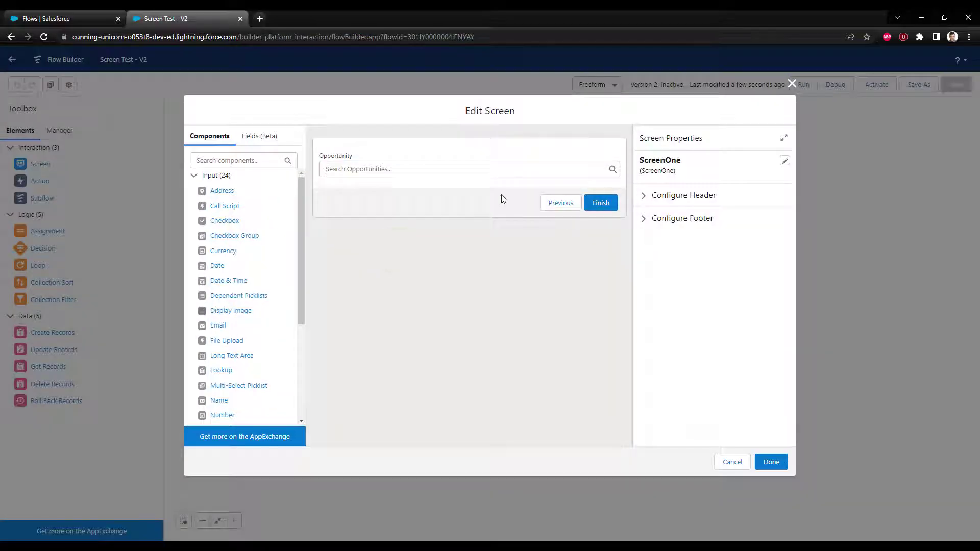
click(542, 161)
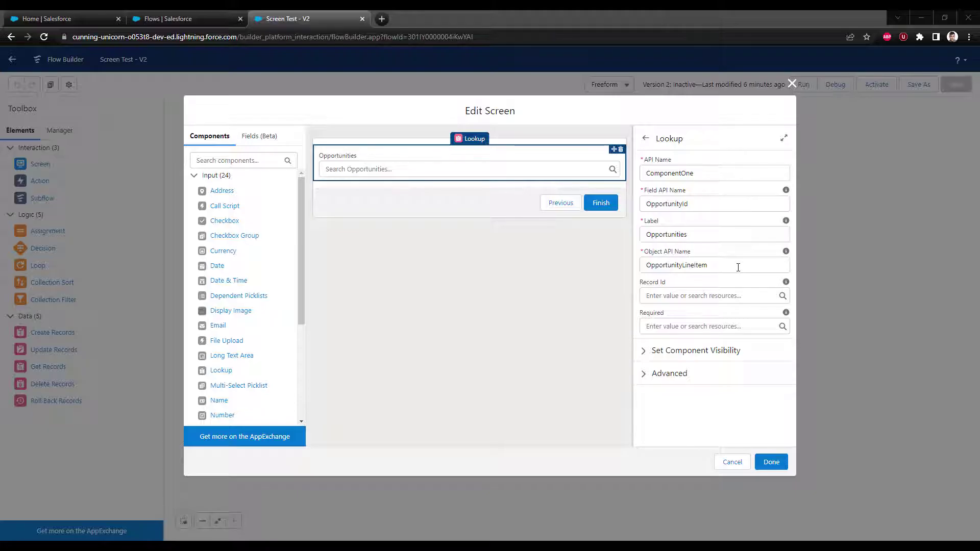
Set the lookup's object to User, its label to User, and its field to CreatedById.
double_click(738, 267)
text(User)
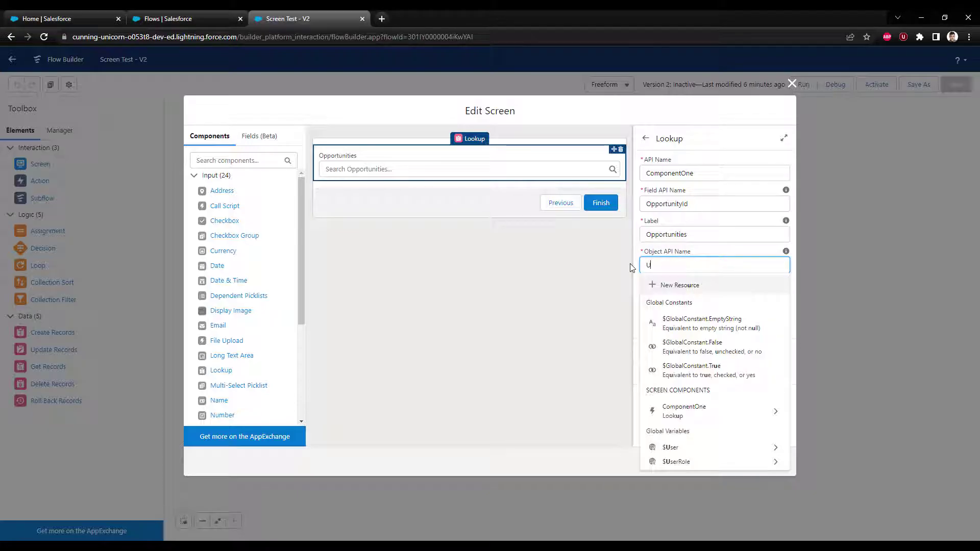
click(716, 251)
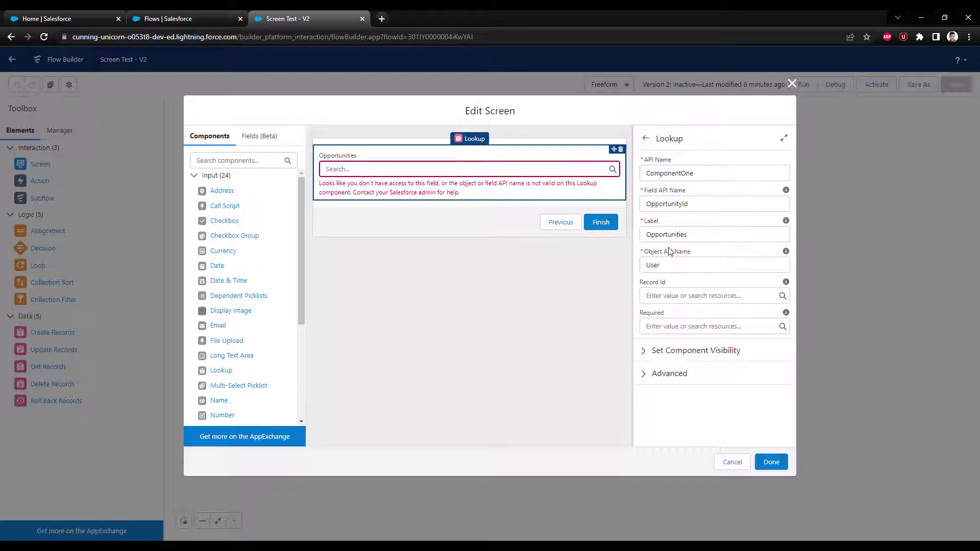
double_click(698, 234)
text(User)
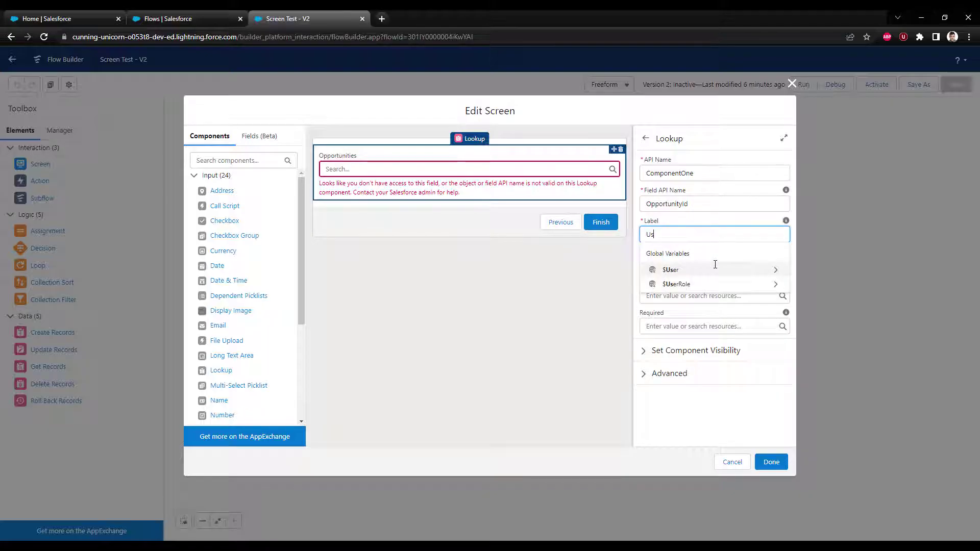
click(715, 193)
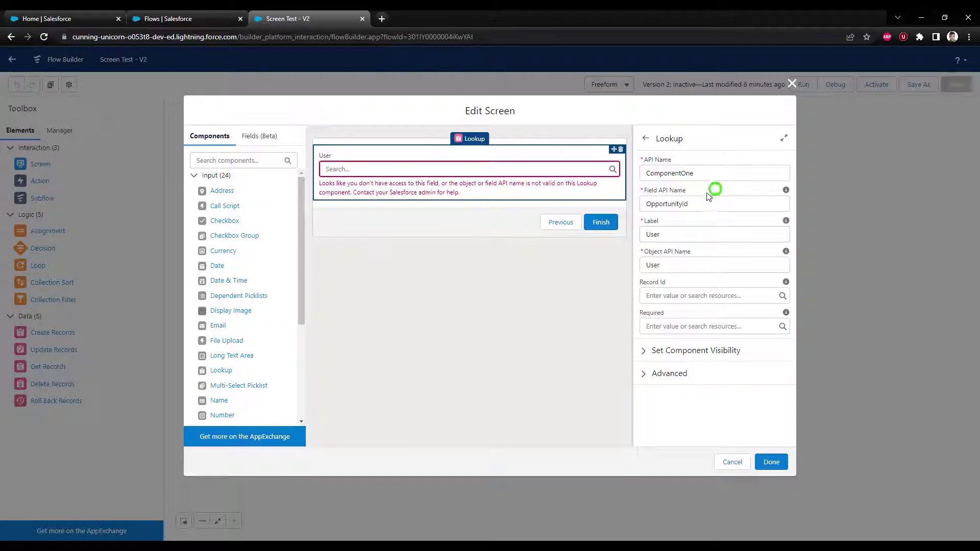
double_click(705, 203)
text(CreatedBy)
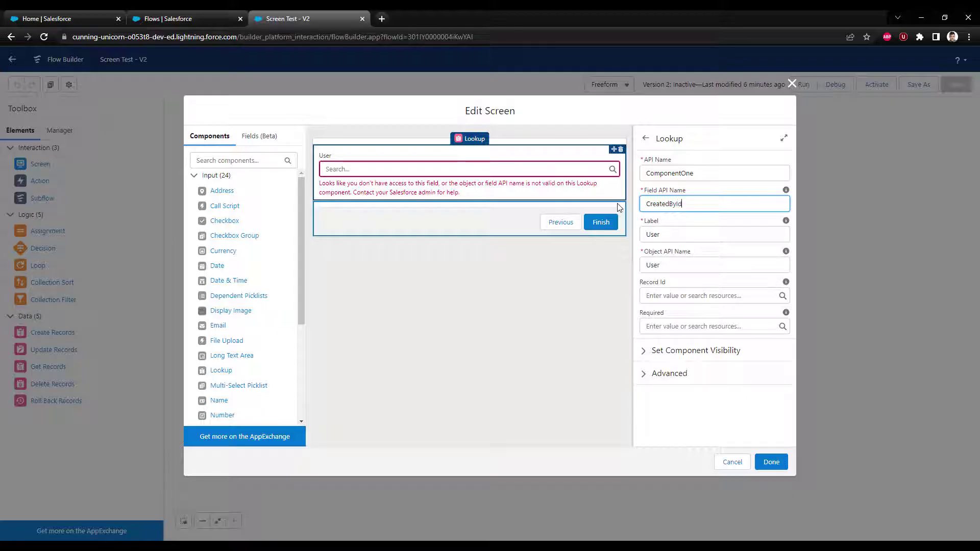
click(696, 192)
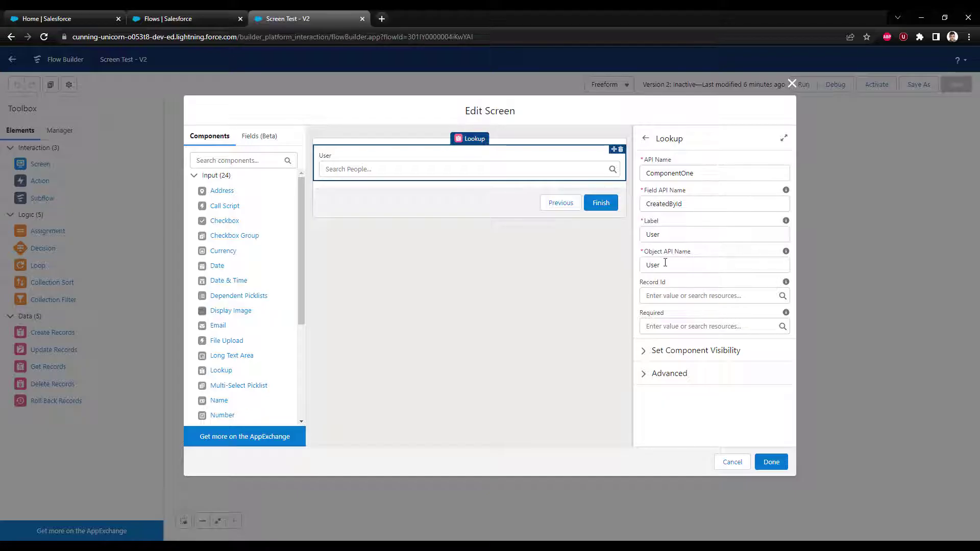
Settle on User as the Object API Name after trying Account and Contact, and close the screen editor.
drag(669, 264, 638, 272)
text(Account)
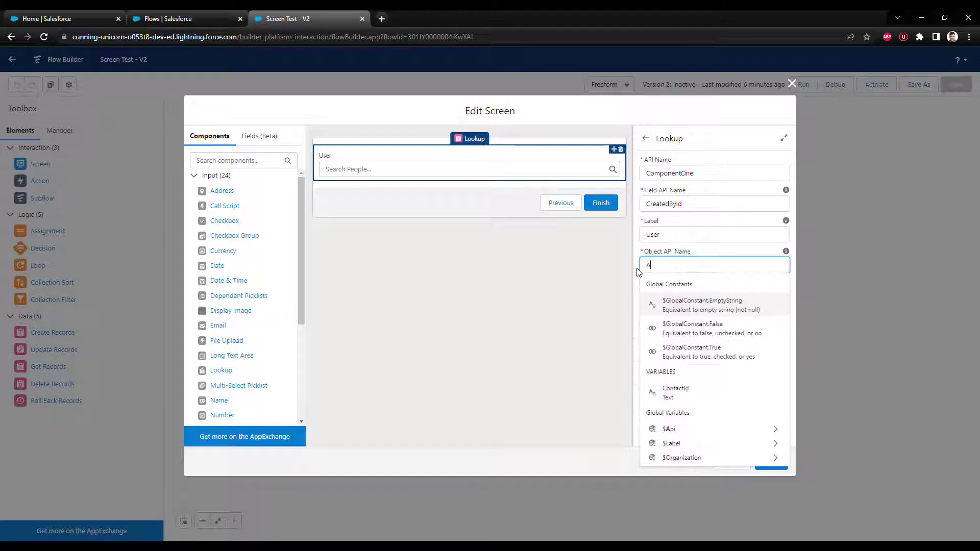
click(696, 247)
drag(684, 271, 607, 267)
text(Contact)
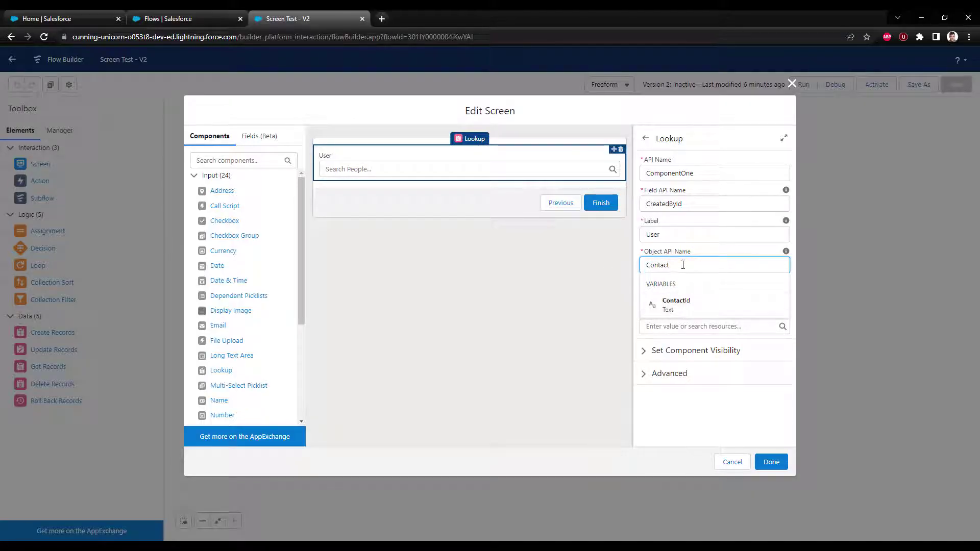
click(718, 250)
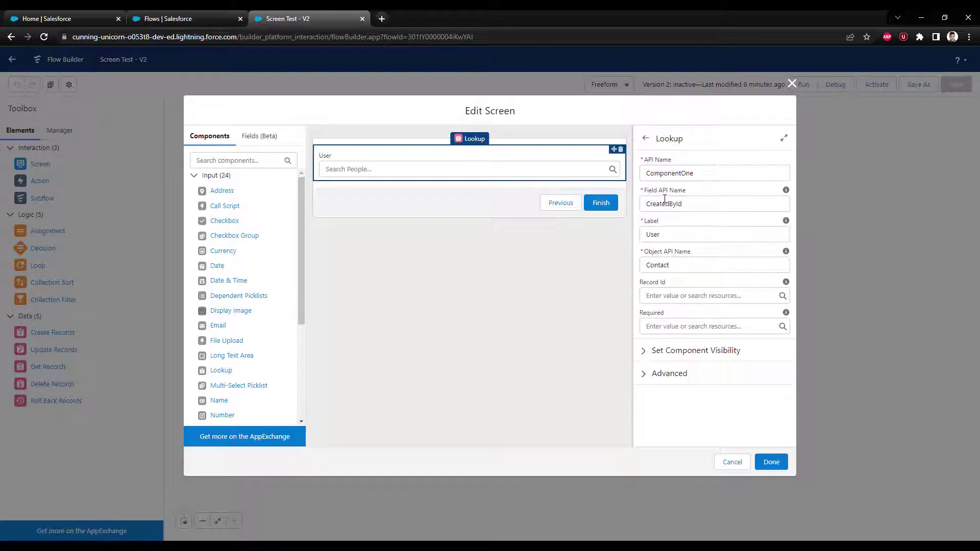
double_click(682, 265)
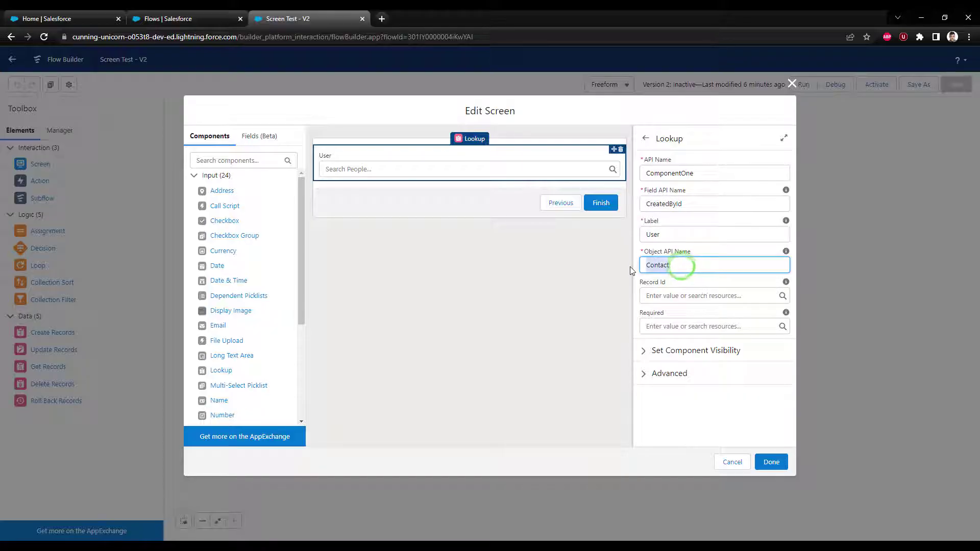
text(User)
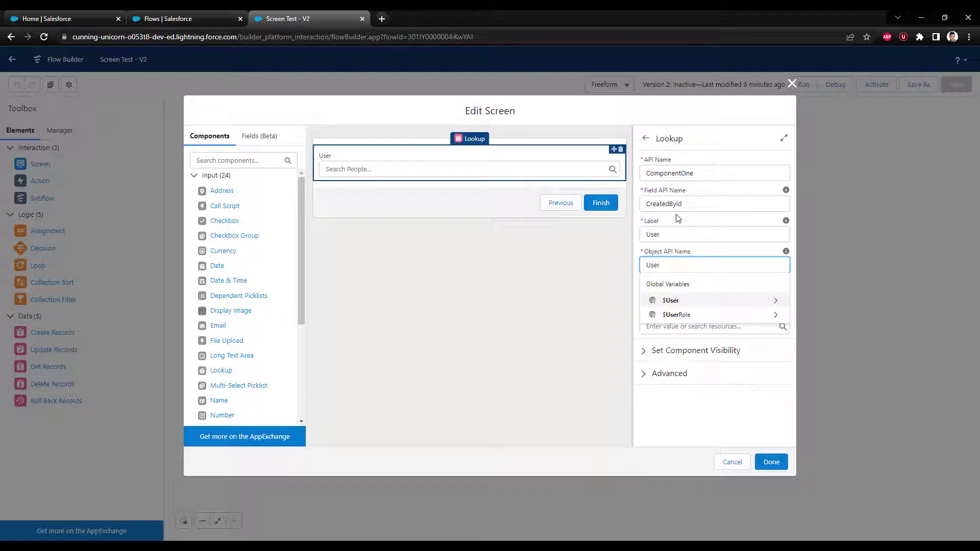
click(706, 193)
click(675, 252)
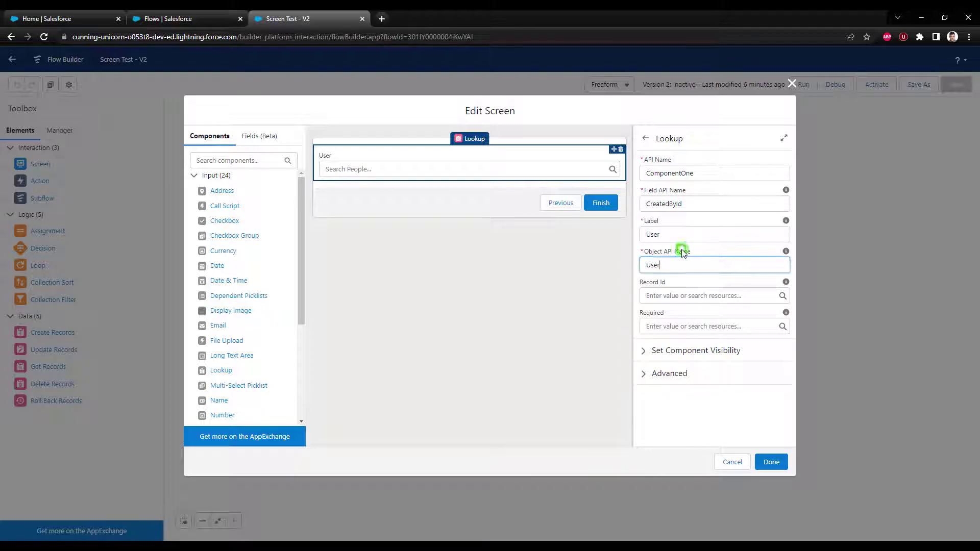
click(713, 248)
click(771, 462)
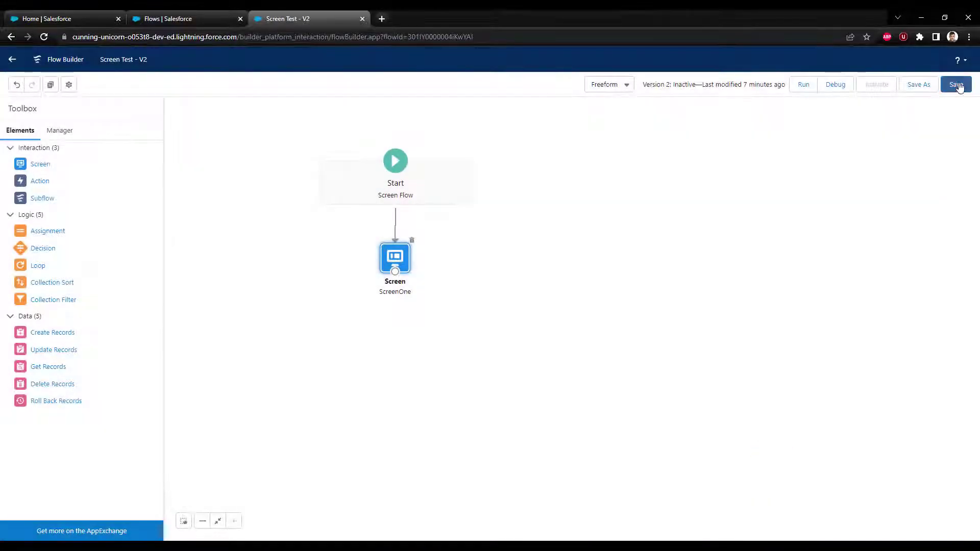
Save the flow and start a debug run.
click(958, 86)
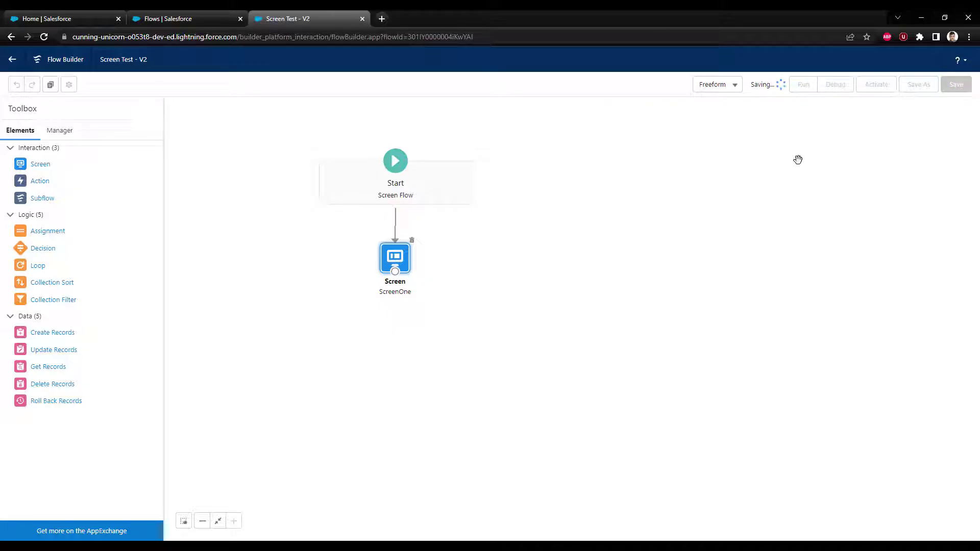
click(834, 85)
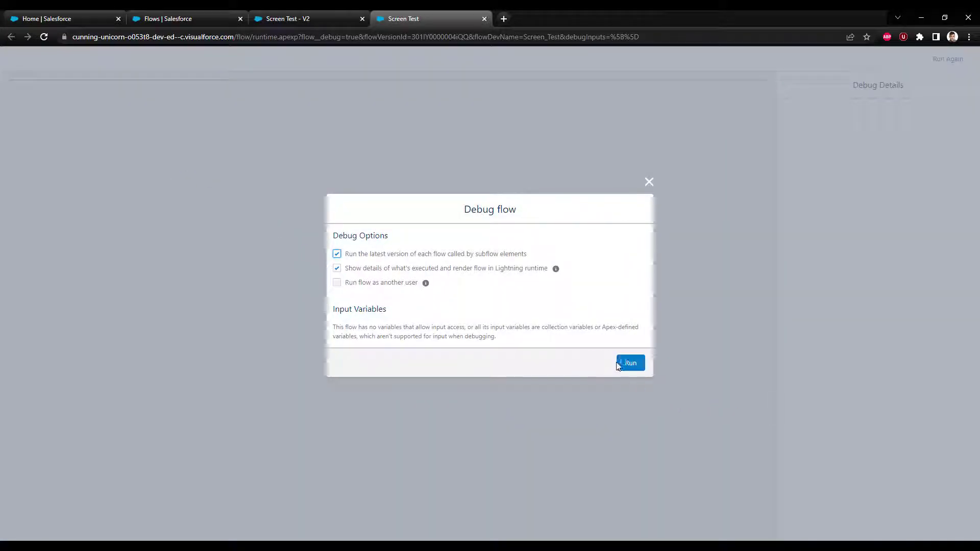
click(619, 364)
Choose Integration User in the lookup, finish the run, and close the debug tab.
click(144, 108)
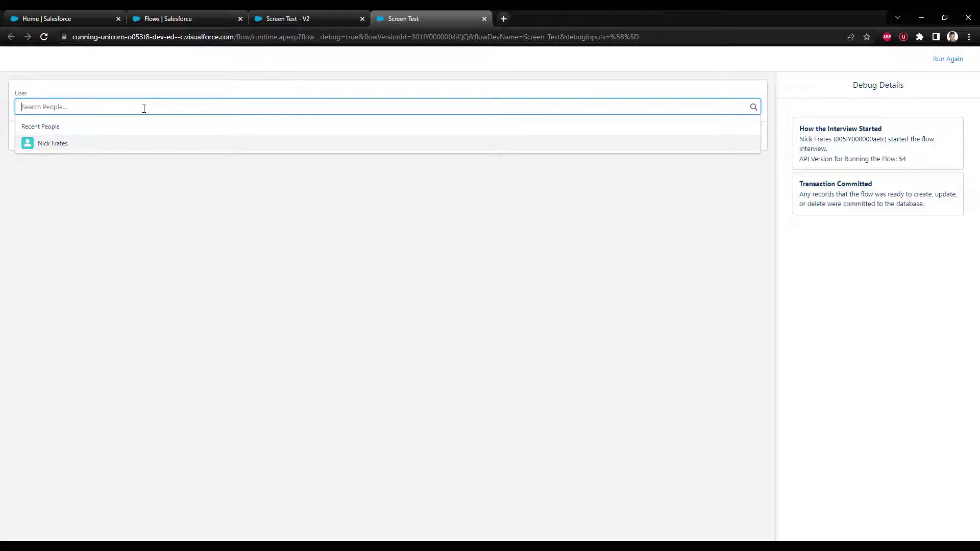
text(integrati)
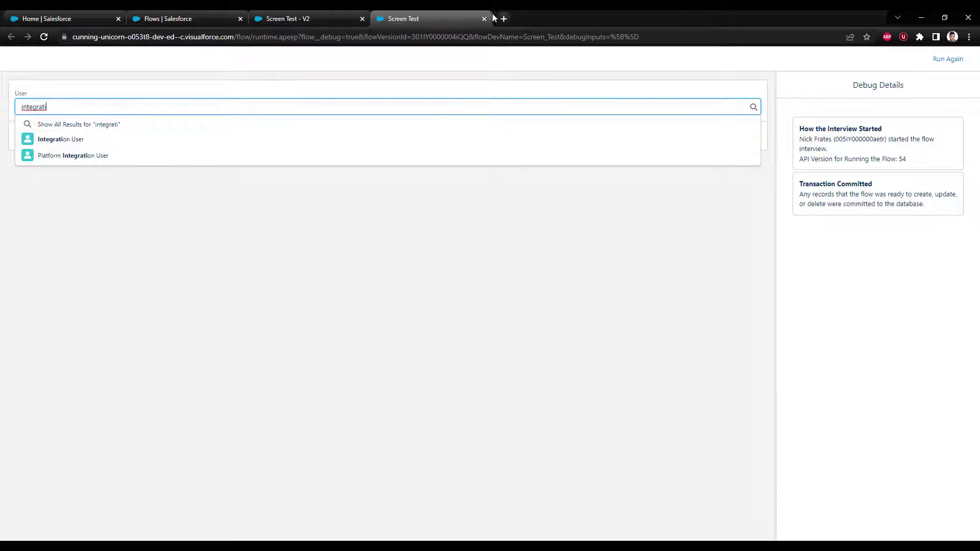
click(125, 146)
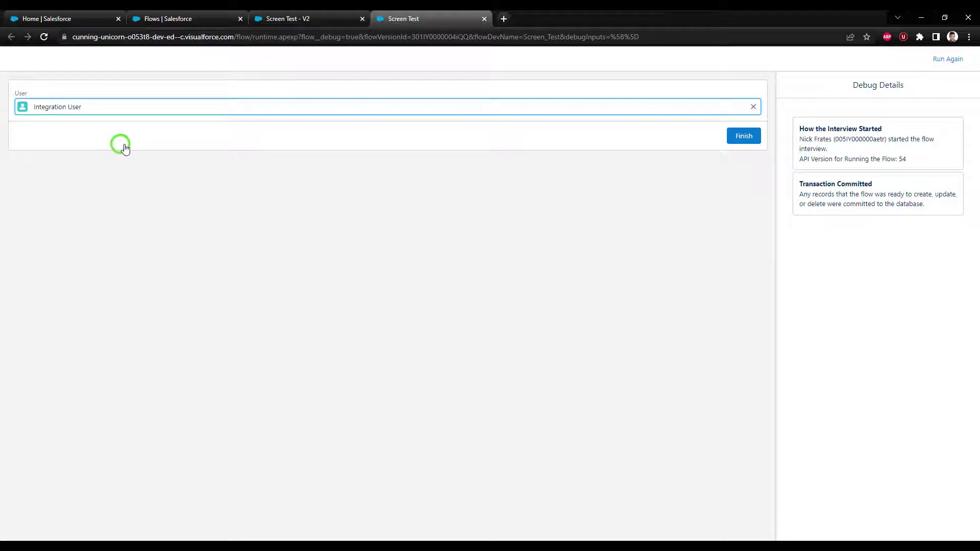
click(744, 135)
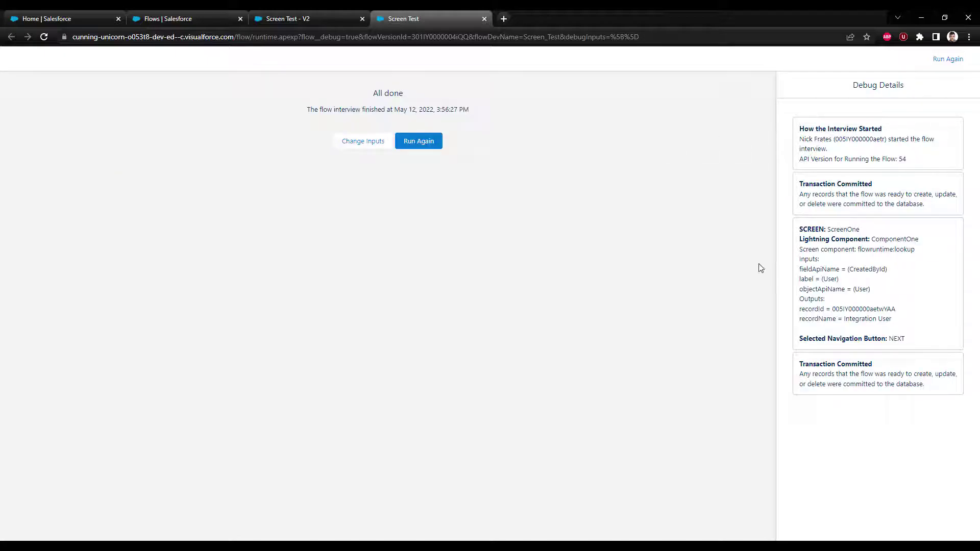
double_click(837, 310)
click(882, 308)
click(484, 19)
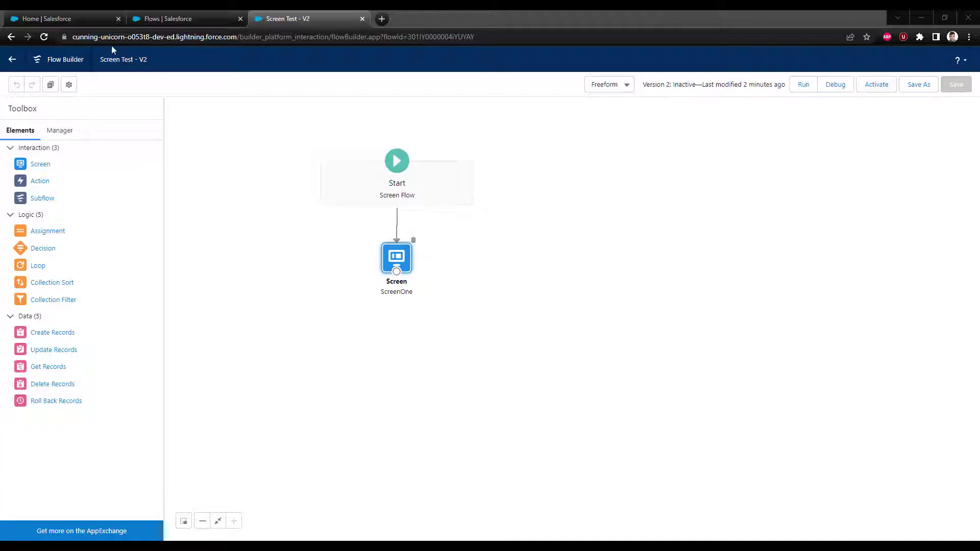
Go from the home page to Setup's Object Manager.
click(74, 20)
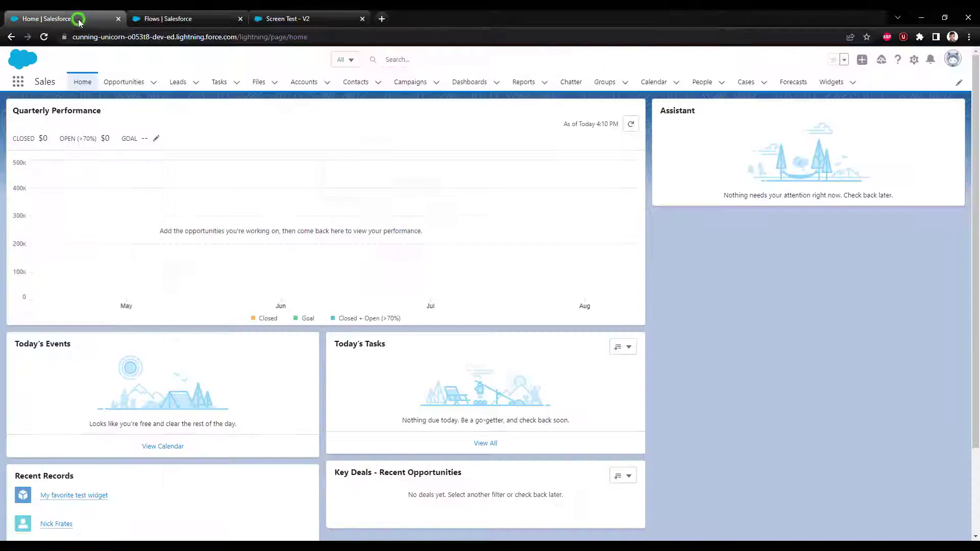
click(914, 59)
click(883, 91)
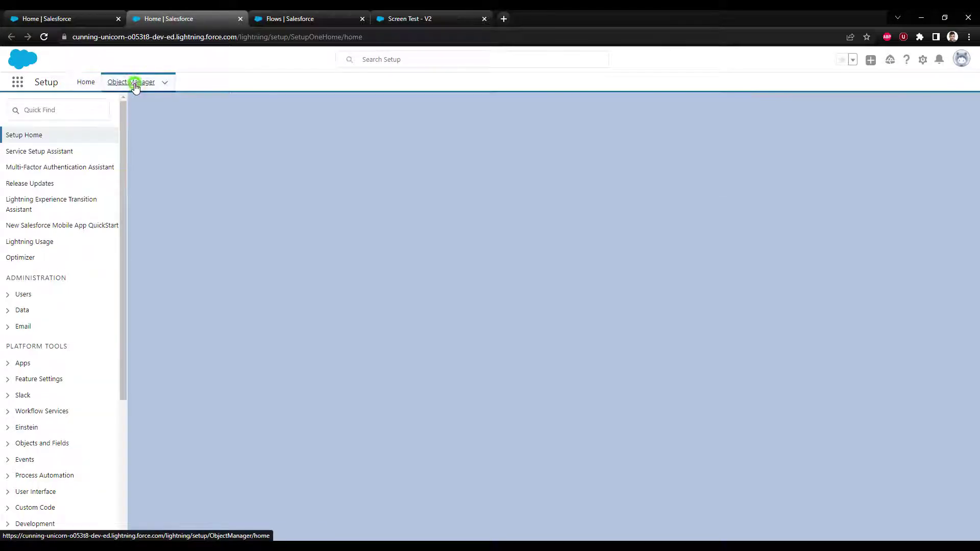
click(131, 82)
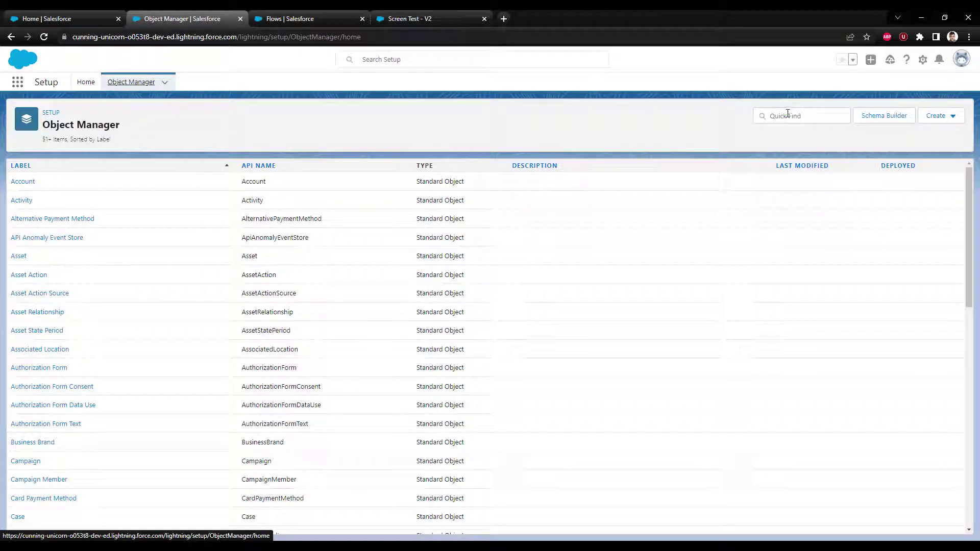
Search the objects for 'widget', then change the search to 'ca'.
click(784, 115)
text(widge)
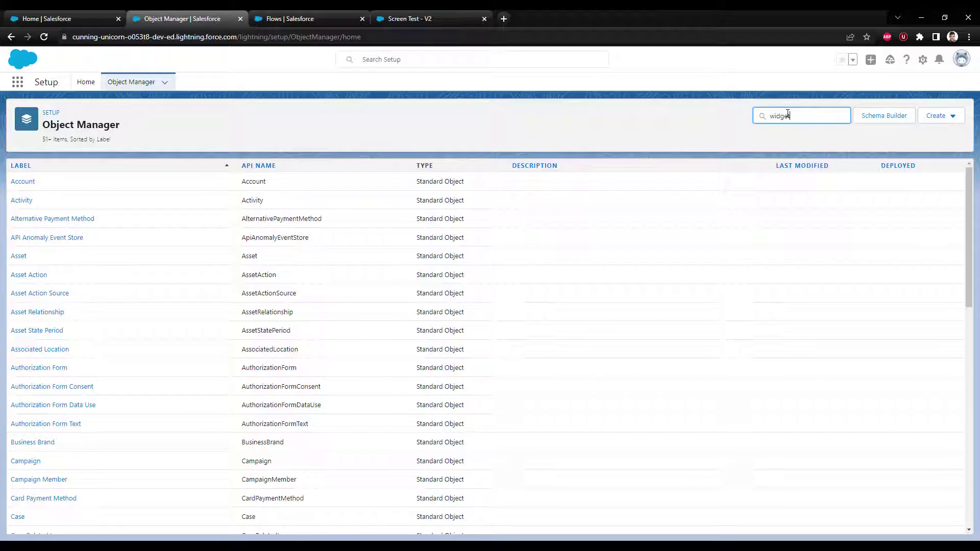
text(t)
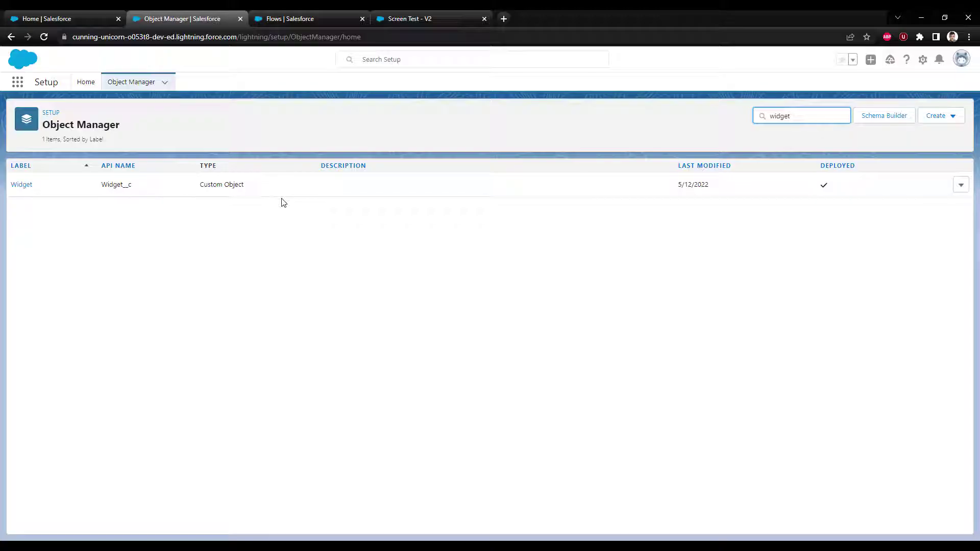
click(141, 84)
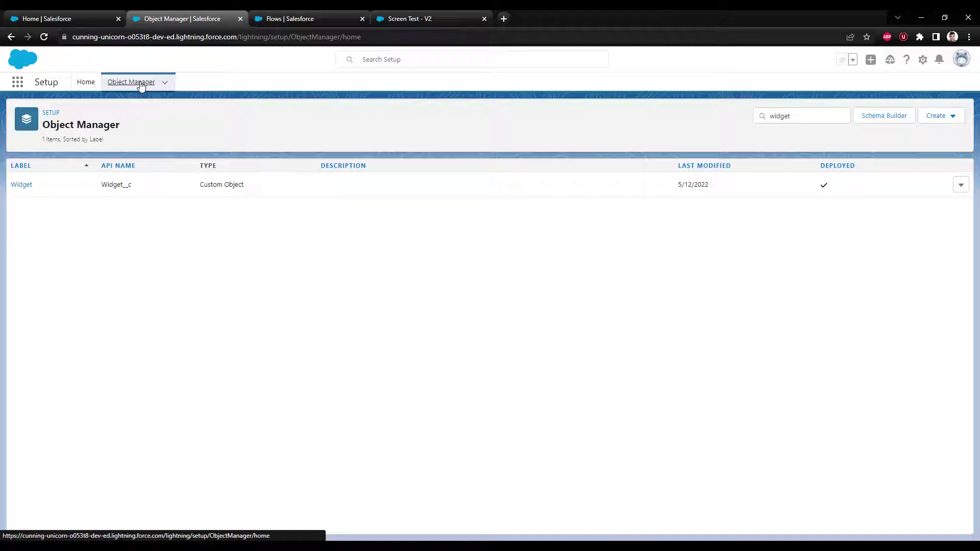
double_click(807, 112)
text(case)
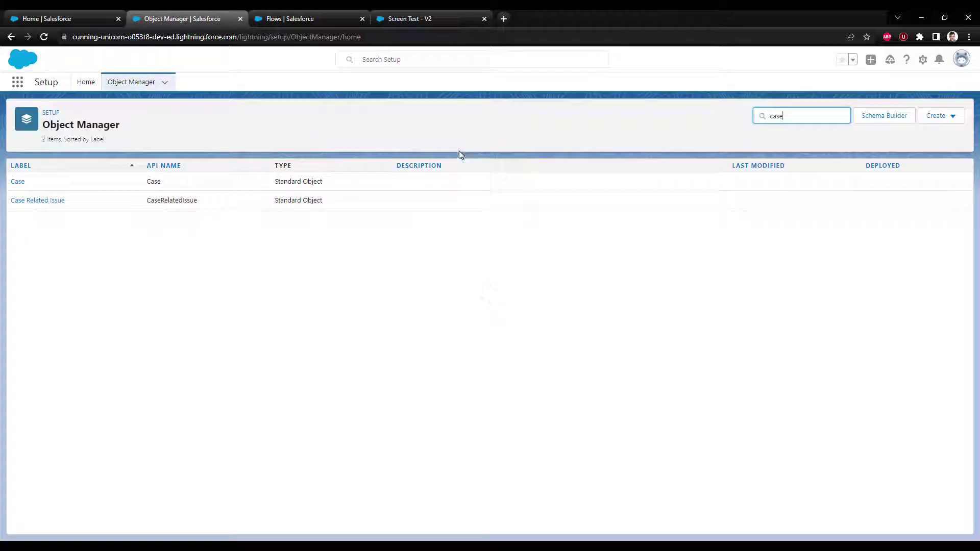
Start a new Lookup Relationship field on Case that relates to the Widget object.
click(17, 182)
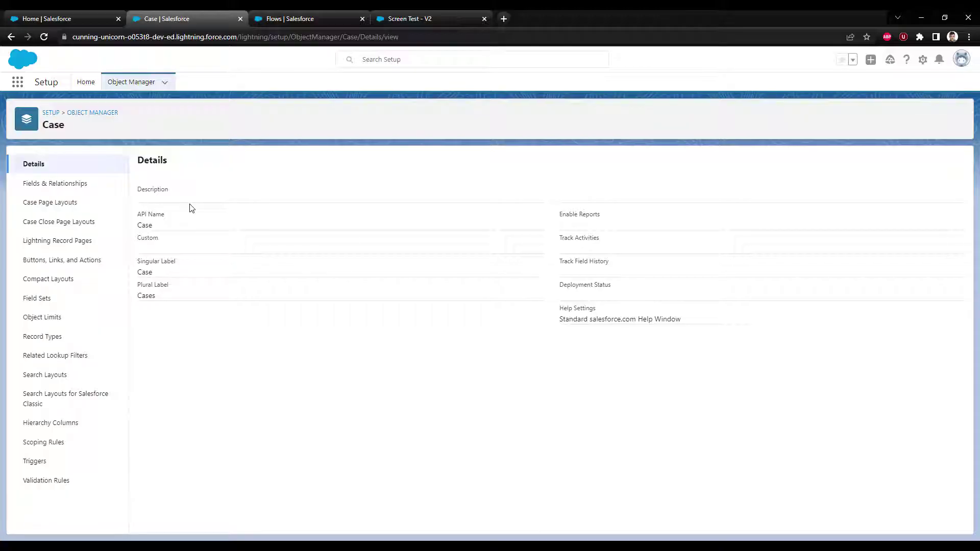
click(96, 189)
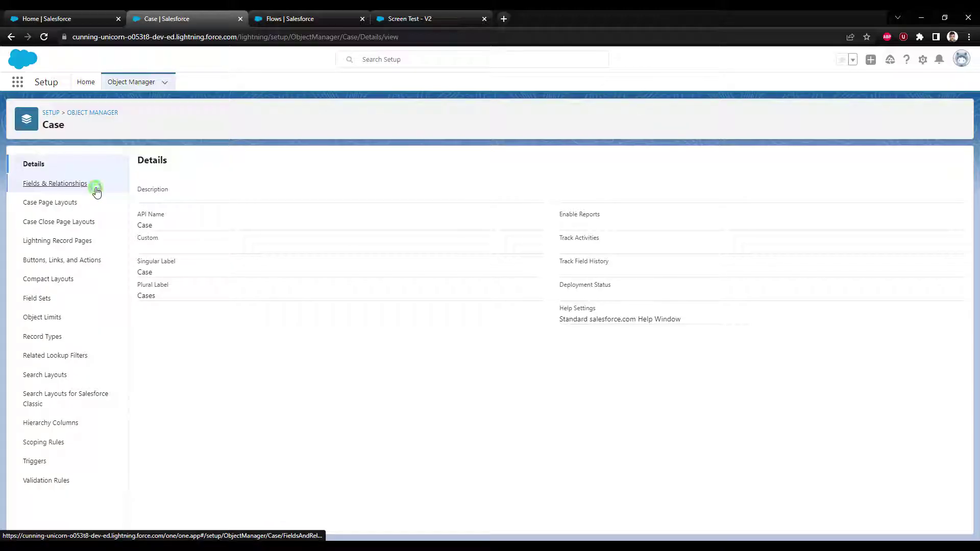
click(746, 162)
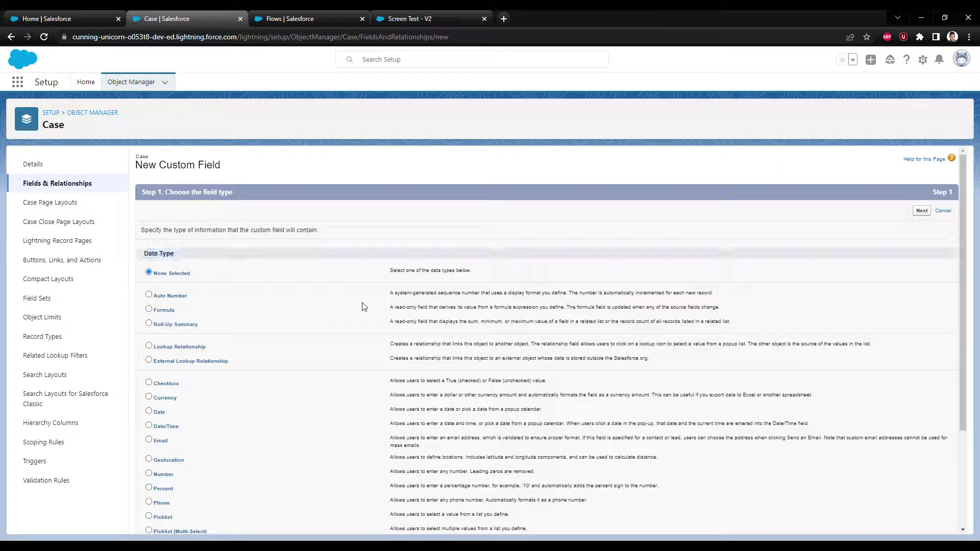
click(197, 350)
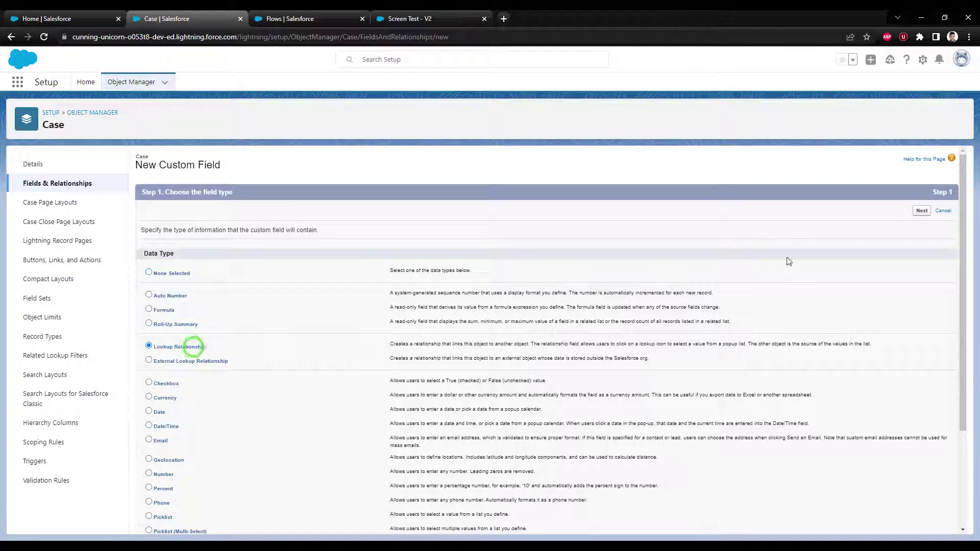
click(921, 211)
click(355, 250)
scroll(353, 354, down, 15)
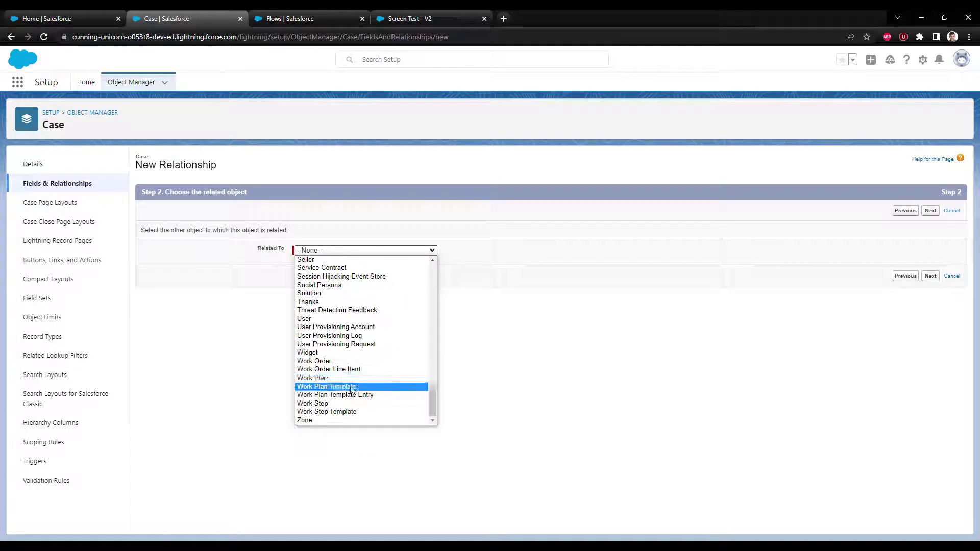
click(352, 352)
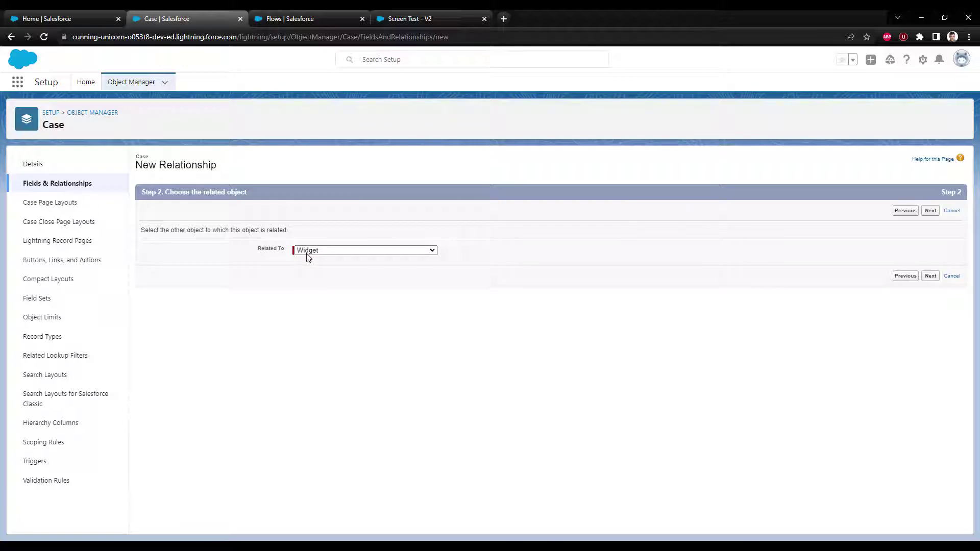
Auto-fill the Widget field name, make it visible to all profiles, and save the field.
click(930, 211)
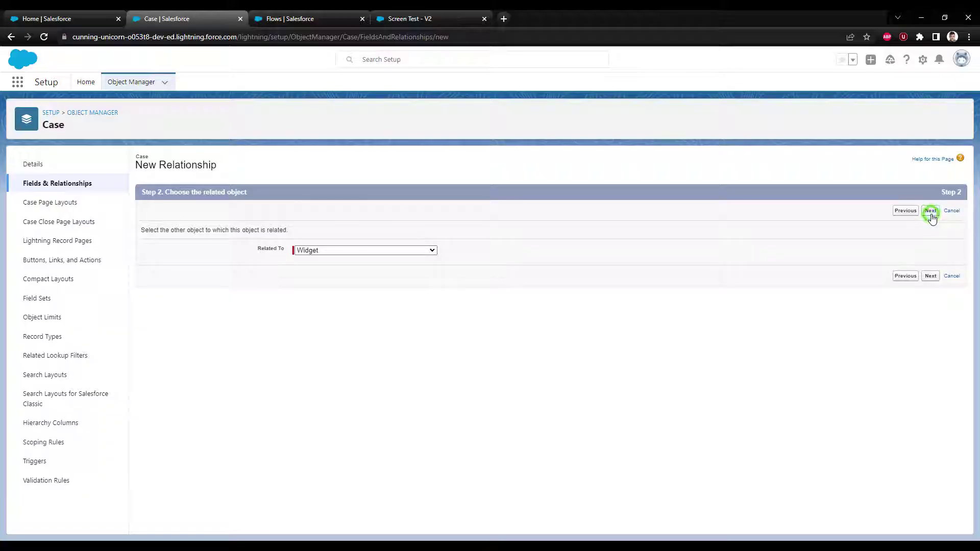
click(302, 256)
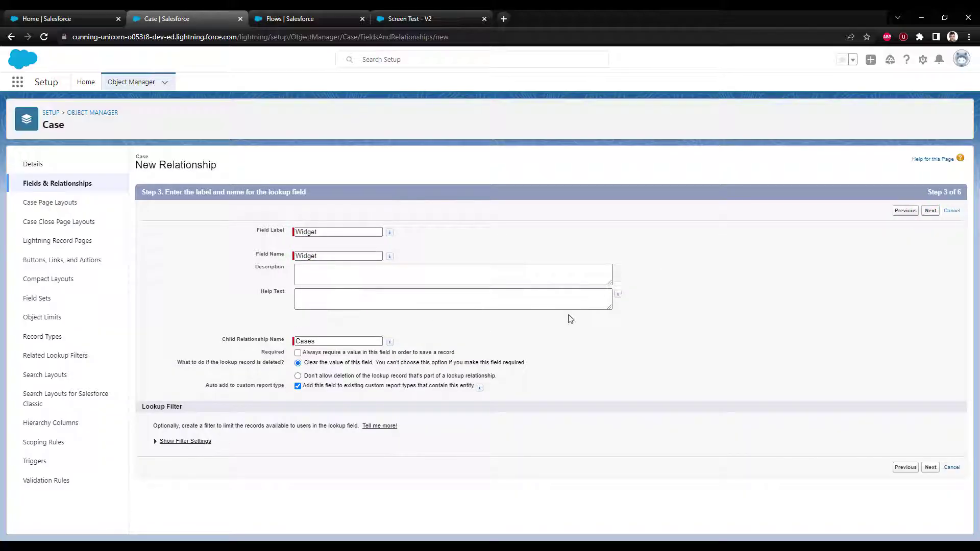
click(930, 214)
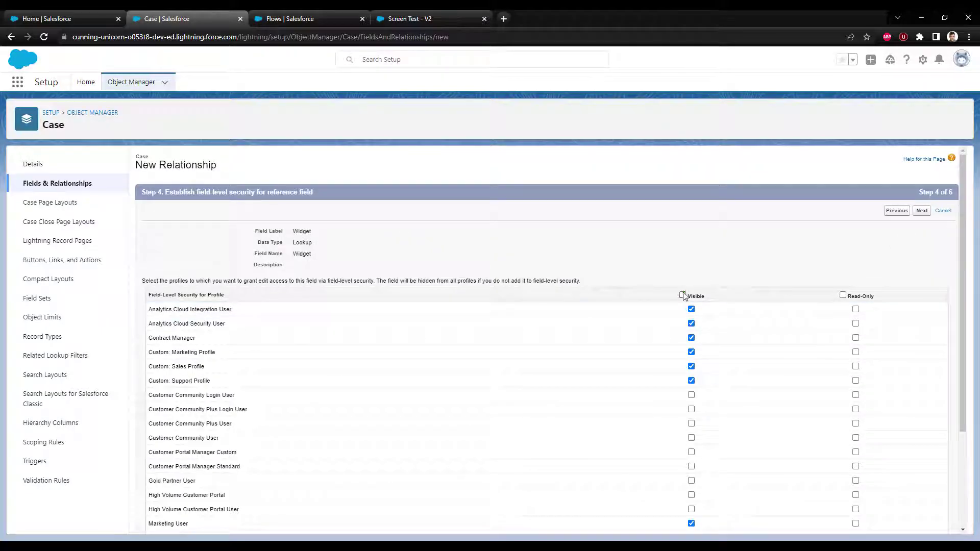
click(683, 295)
click(922, 211)
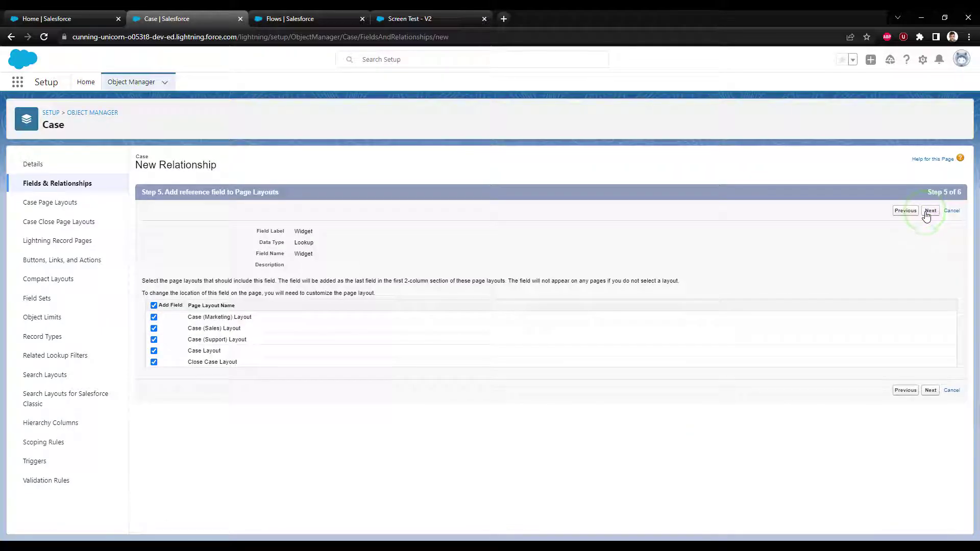
click(927, 213)
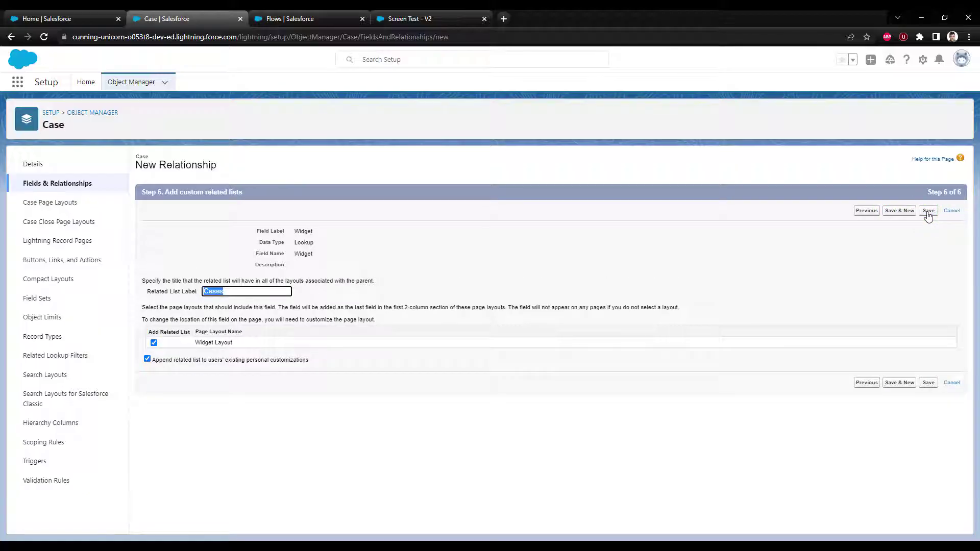
click(928, 213)
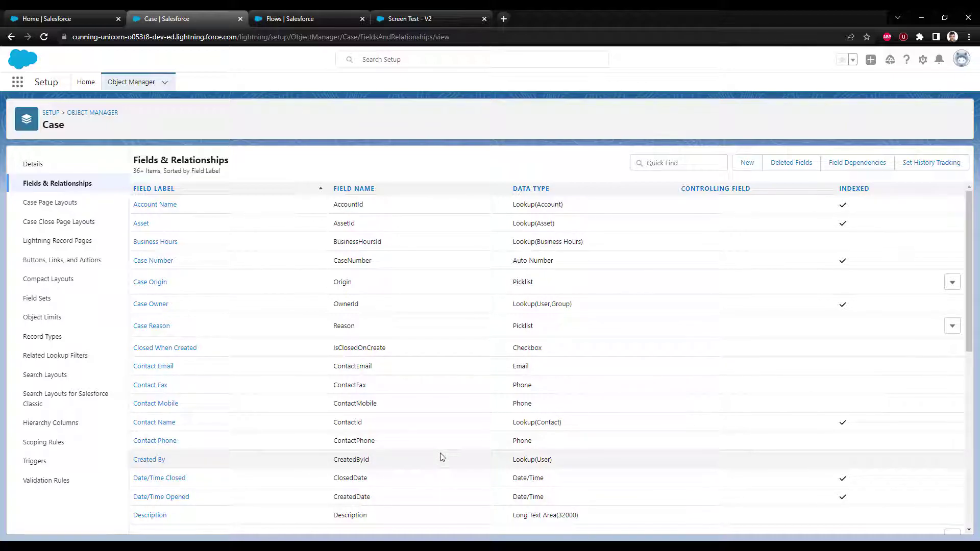
Scroll to the bottom of Case's fields and select the Widget__c API name.
scroll(442, 456, down, 15)
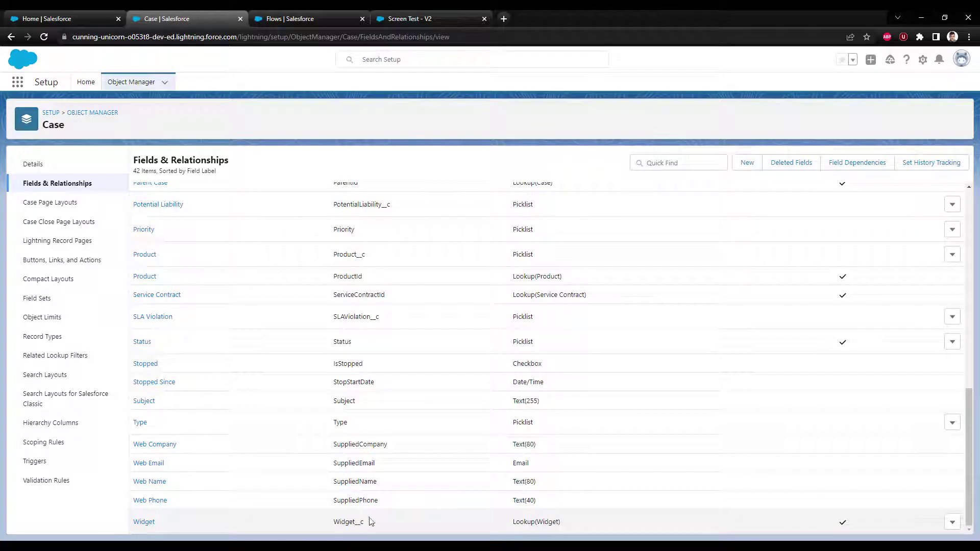
drag(372, 525, 332, 526)
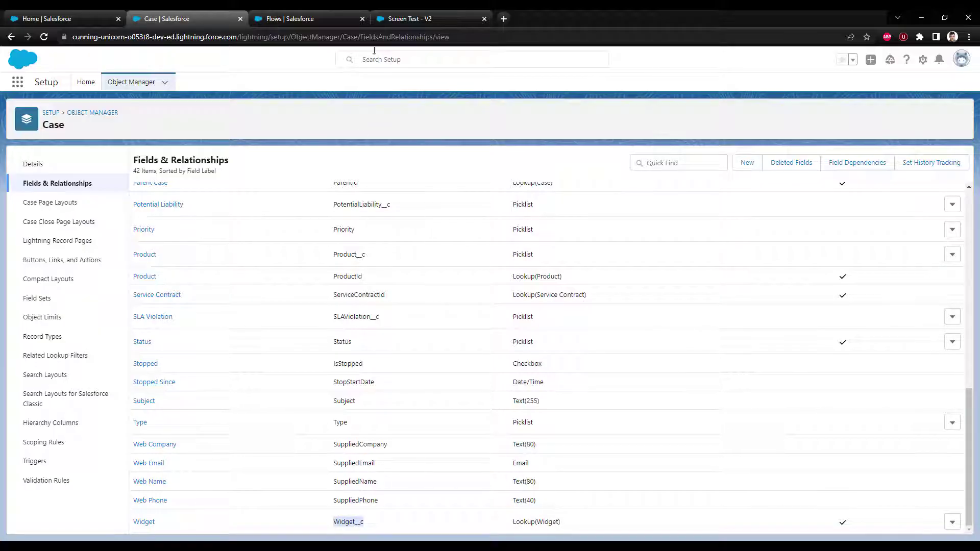
From the Flows list, open Screen Test version 2 via View Details and Versions.
click(329, 23)
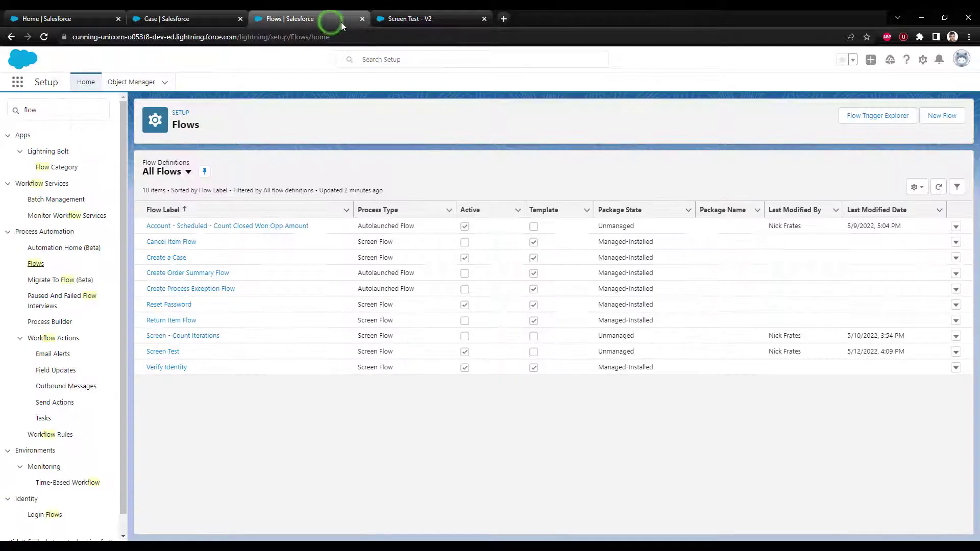
click(484, 19)
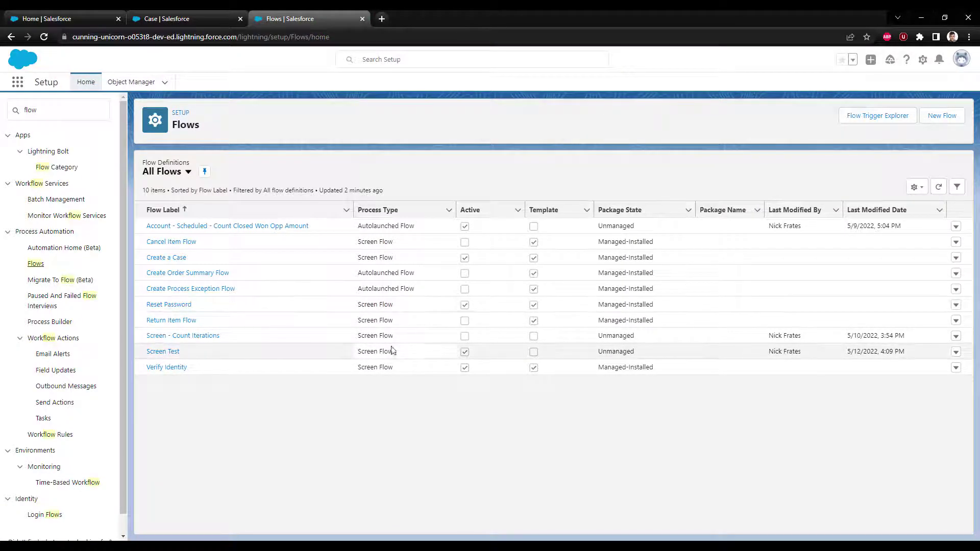
click(956, 352)
click(956, 351)
click(956, 352)
click(934, 372)
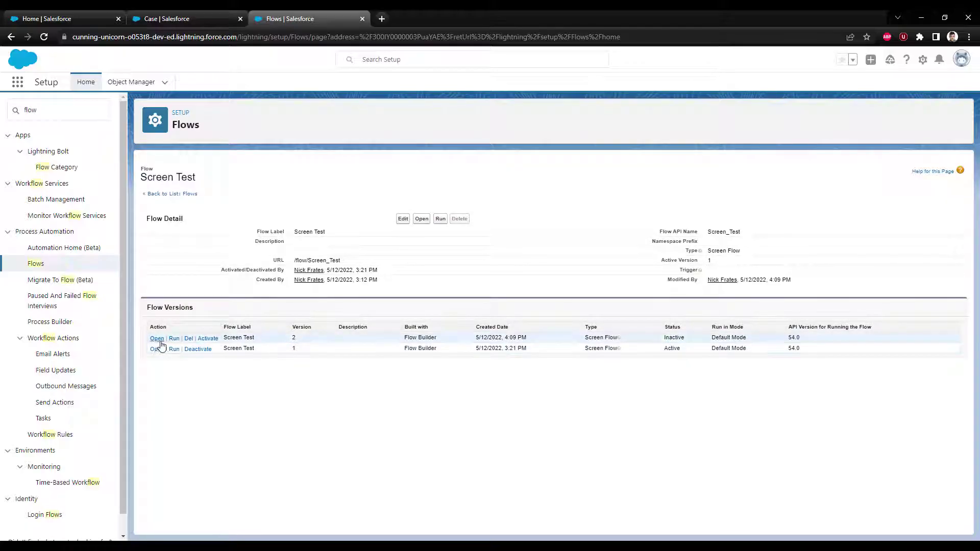
click(157, 340)
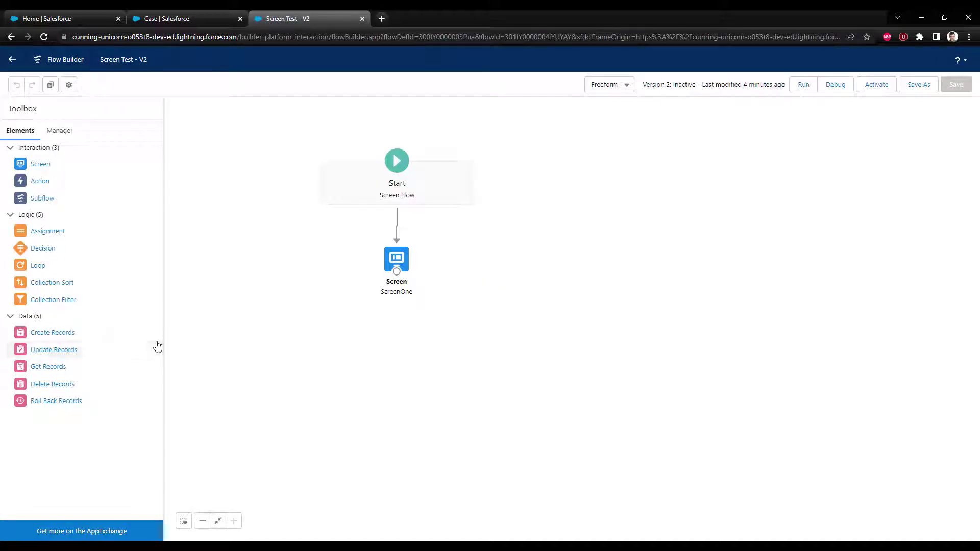
Set ScreenOne's lookup to field Widget__c, label Widget, object Case, then save the flow.
double_click(396, 260)
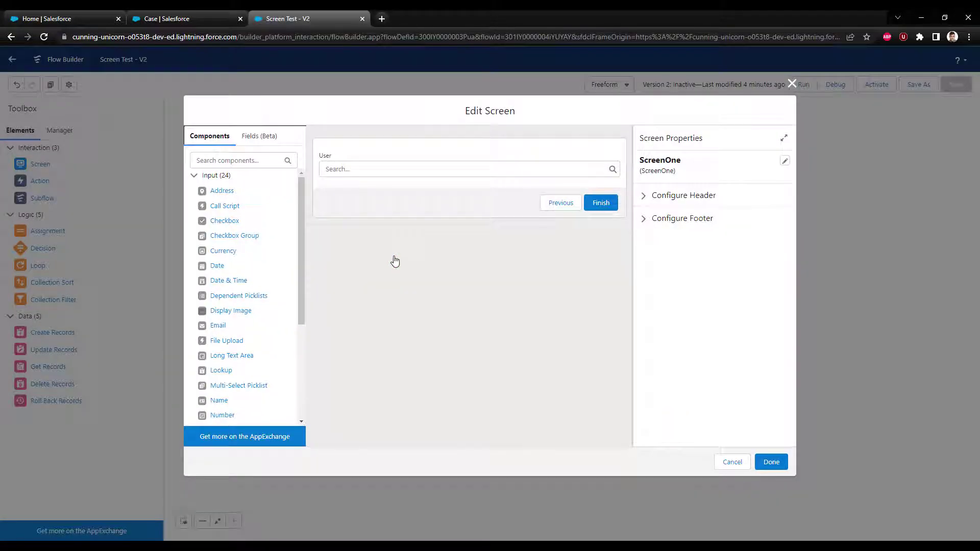
click(390, 170)
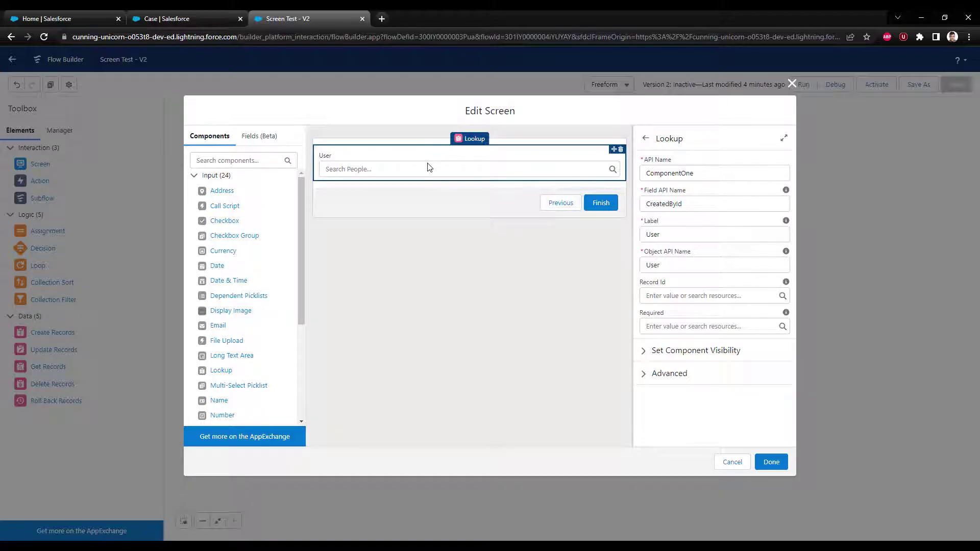
double_click(693, 206)
text(Widget__c)
double_click(682, 235)
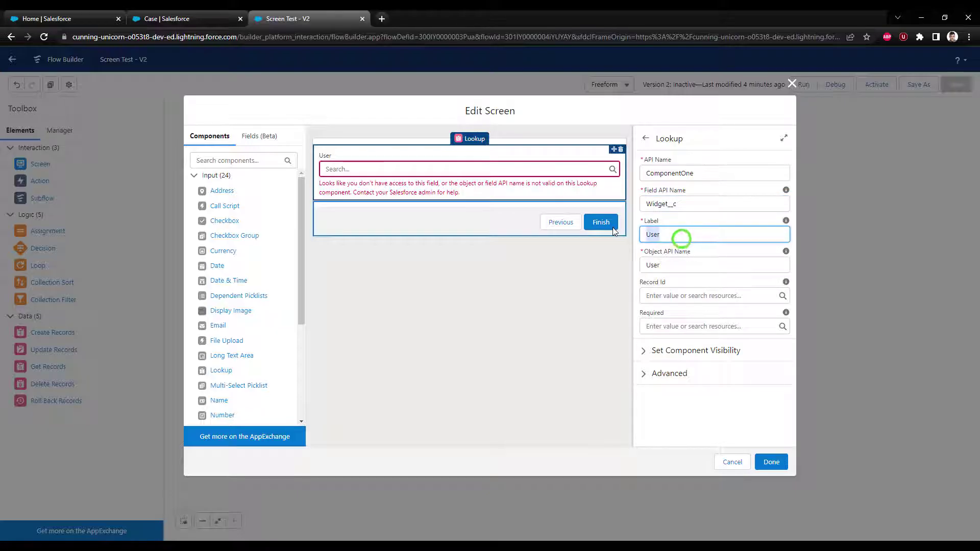
text(Widget)
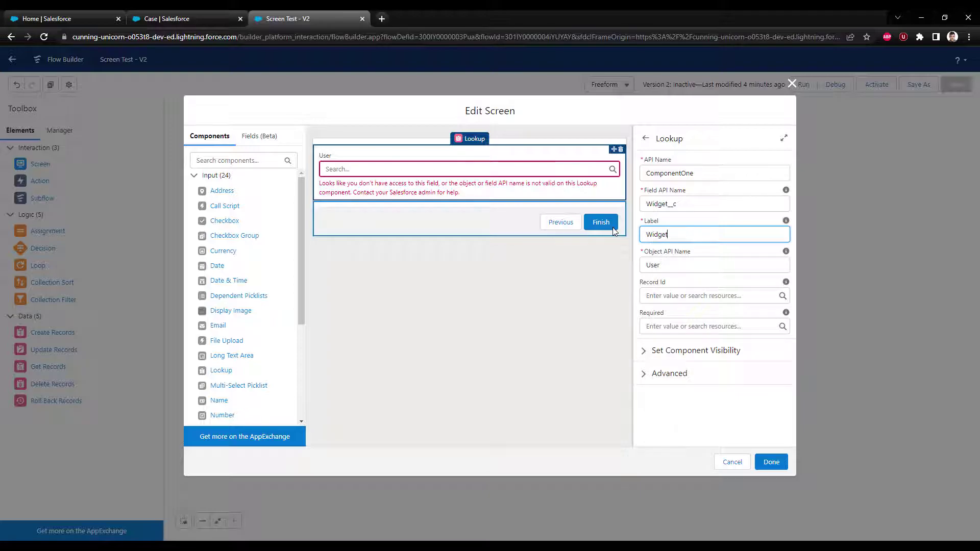
double_click(667, 263)
text(Case)
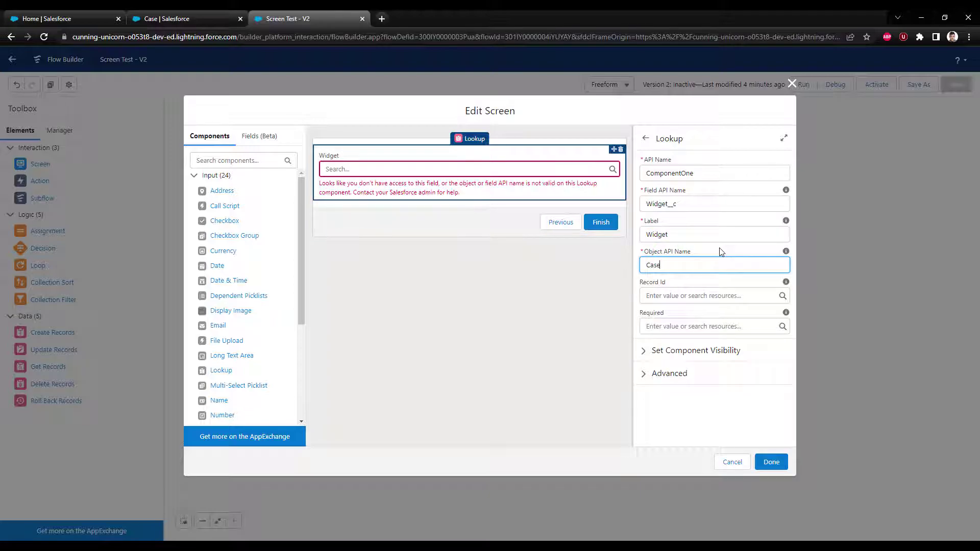
click(720, 250)
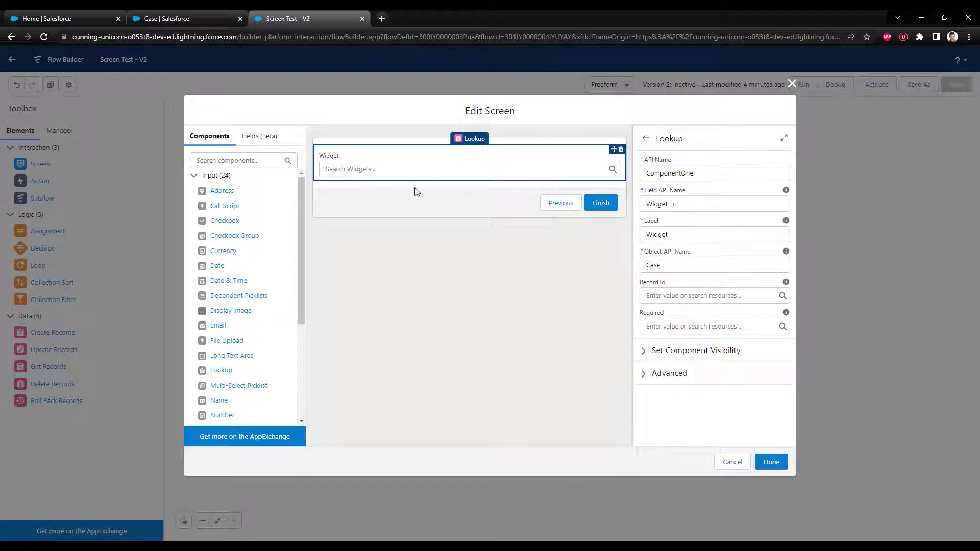
click(771, 462)
click(954, 86)
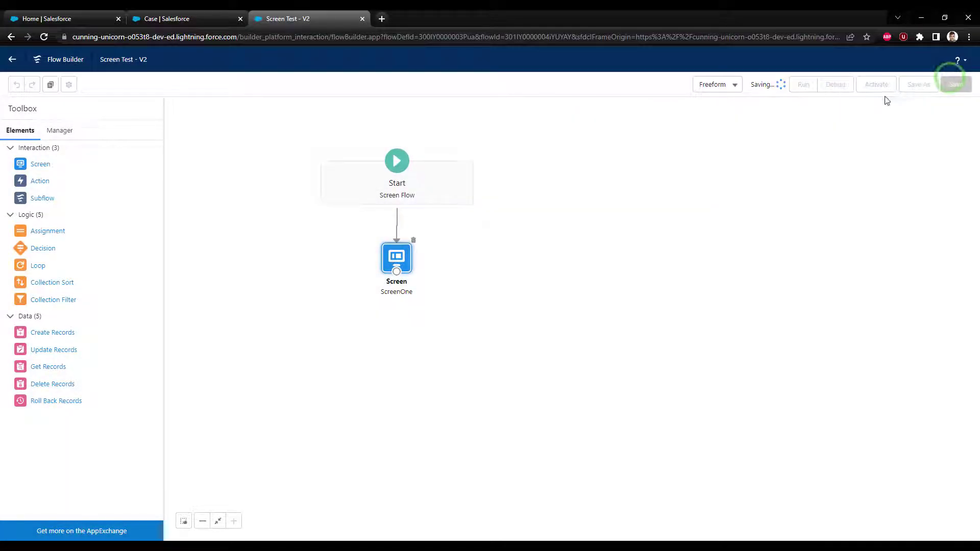
Run the flow in debug, check the Widget lookup's search suggestions, and return to the builder.
click(837, 85)
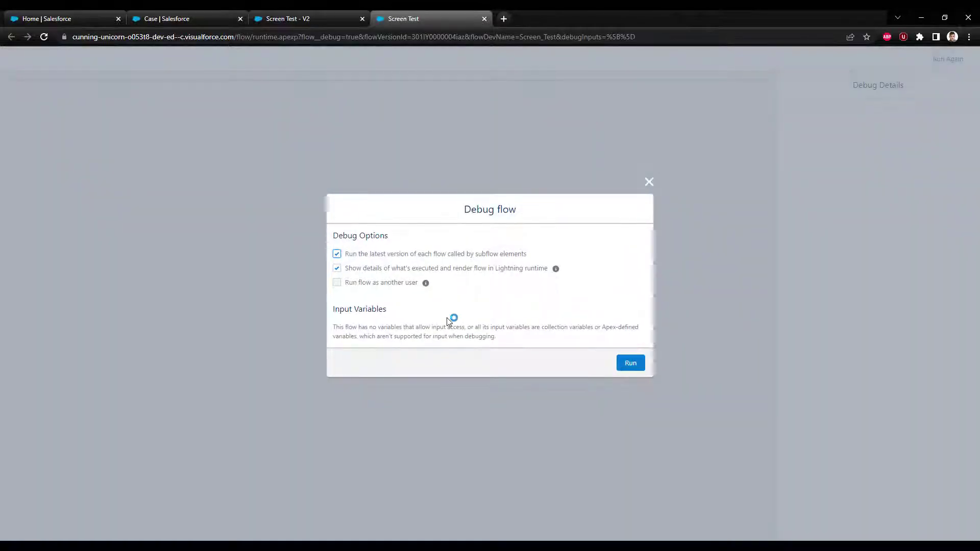
click(631, 363)
click(123, 103)
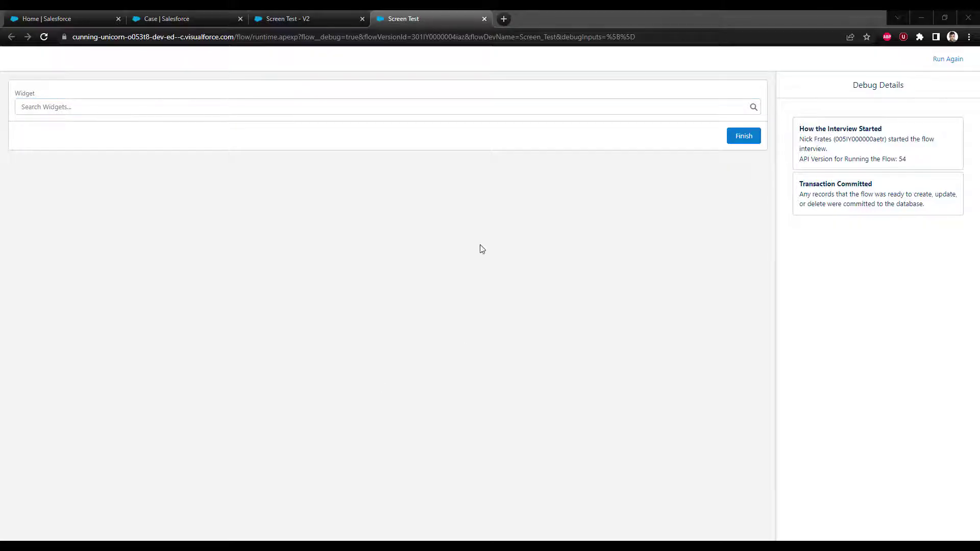
click(300, 18)
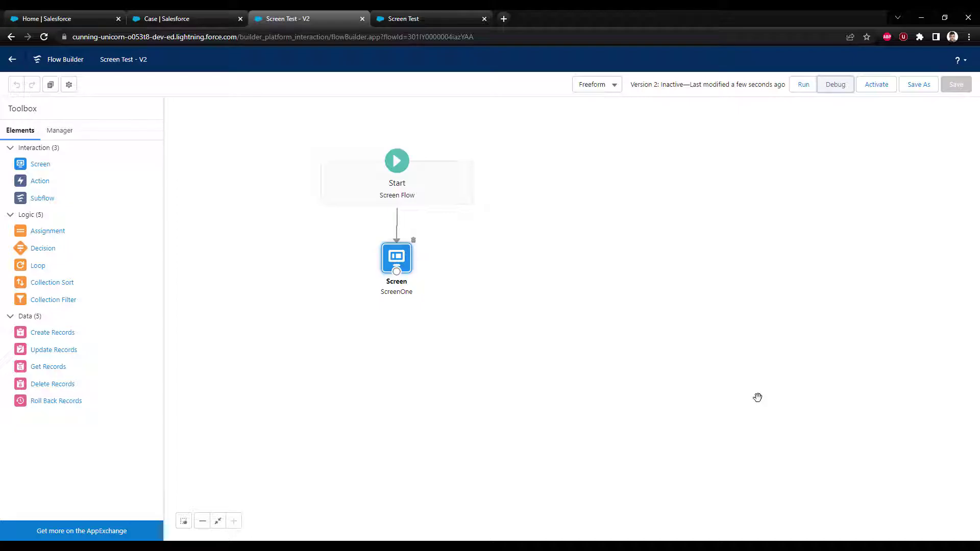
double_click(405, 258)
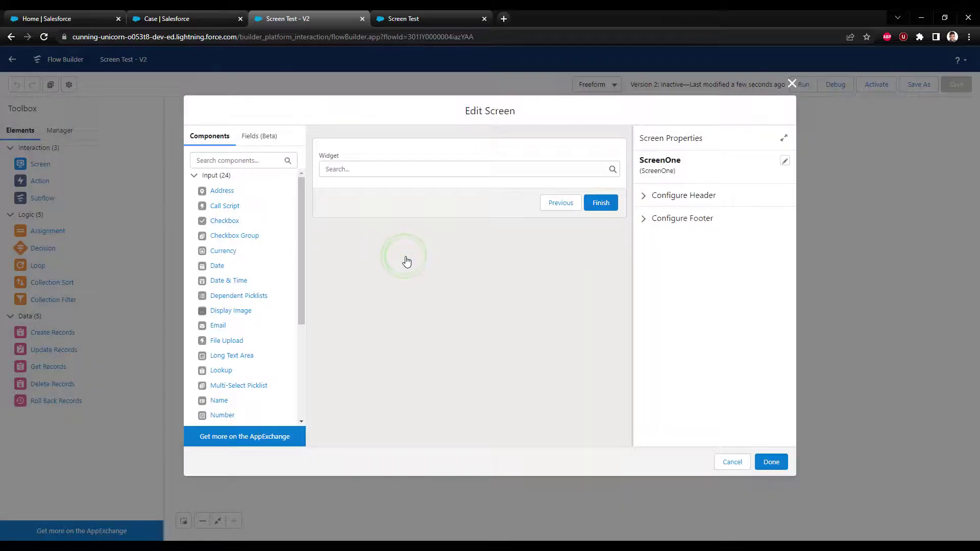
click(358, 164)
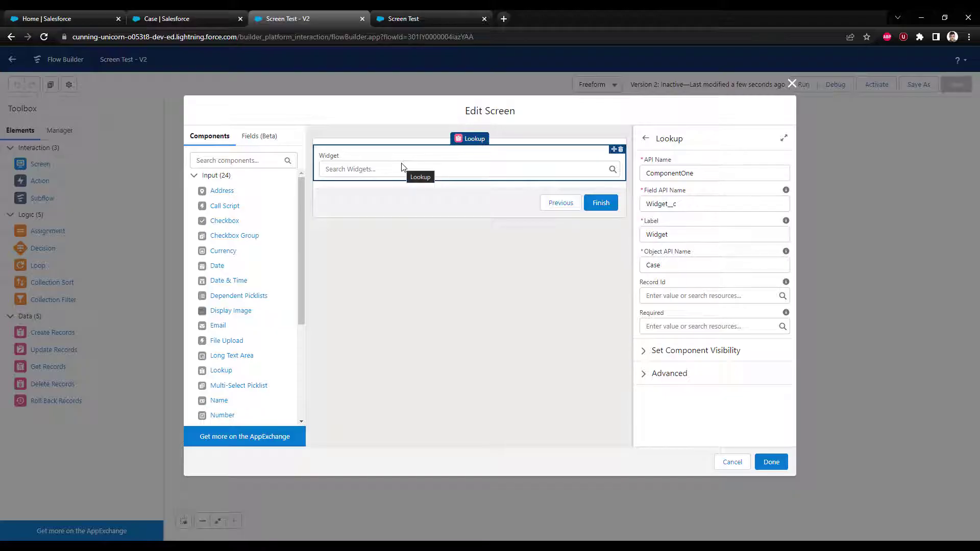
click(651, 295)
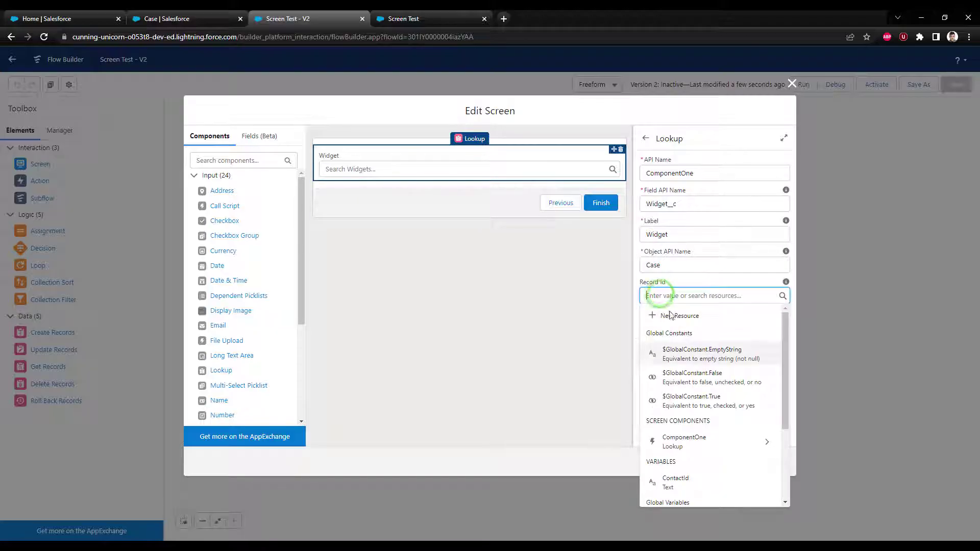
click(686, 278)
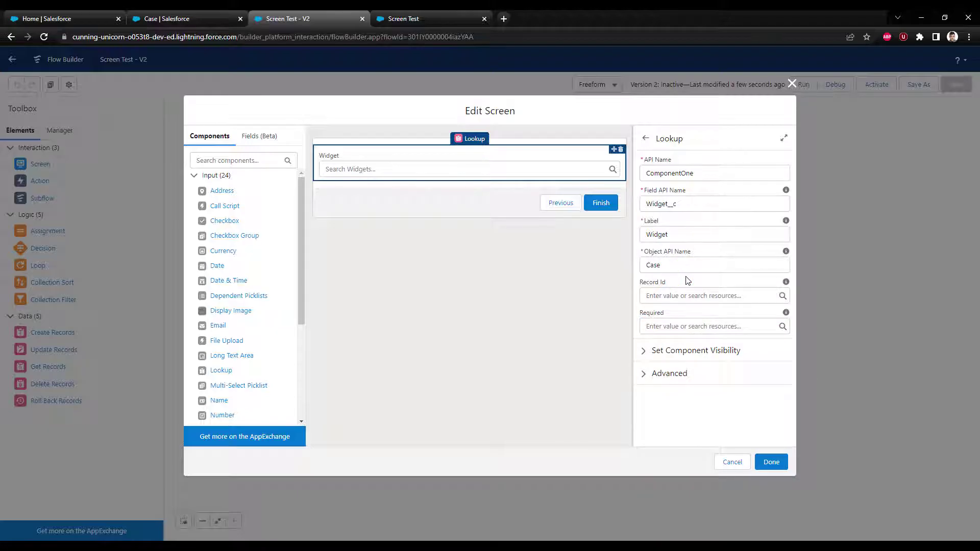